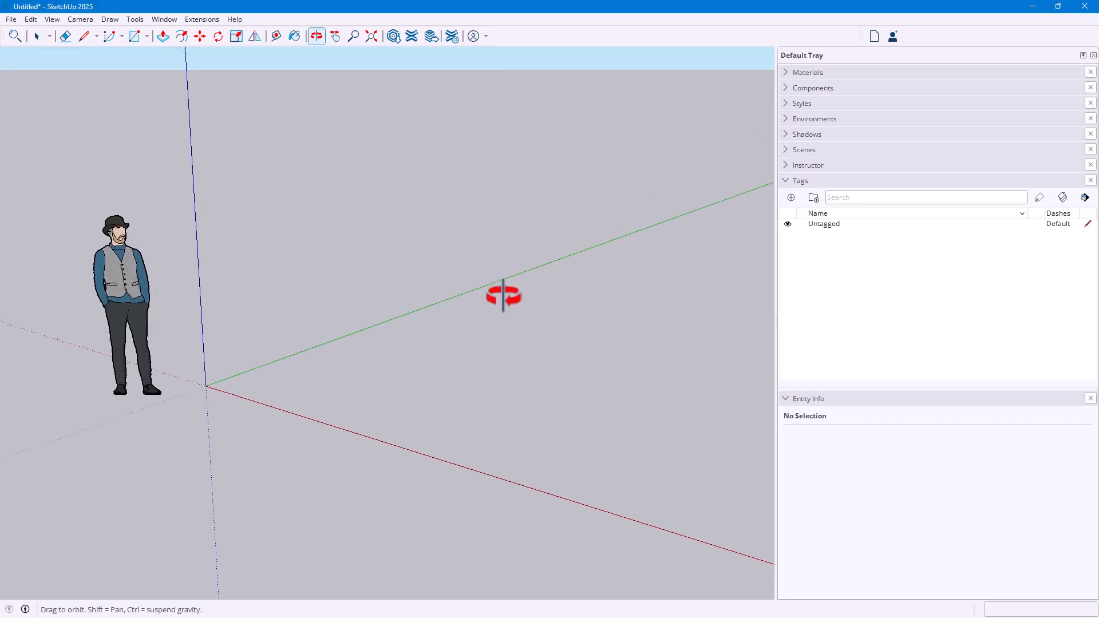
Collapse and re-expand Tags in the default tray, and remove Entity Info from the tray and restore it.
click(788, 183)
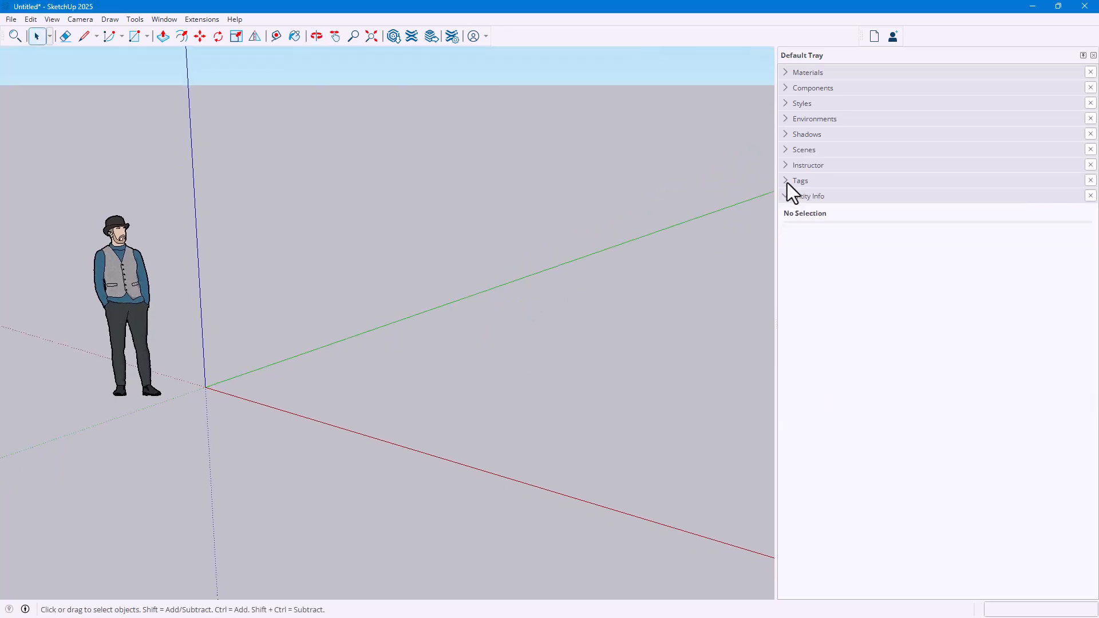
click(787, 182)
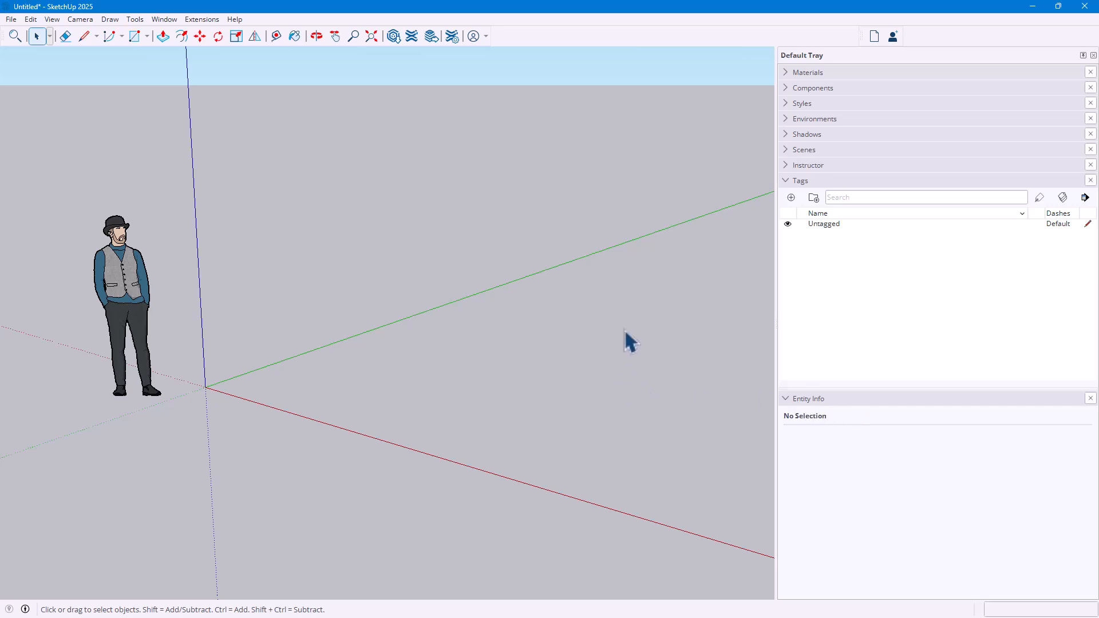
click(169, 20)
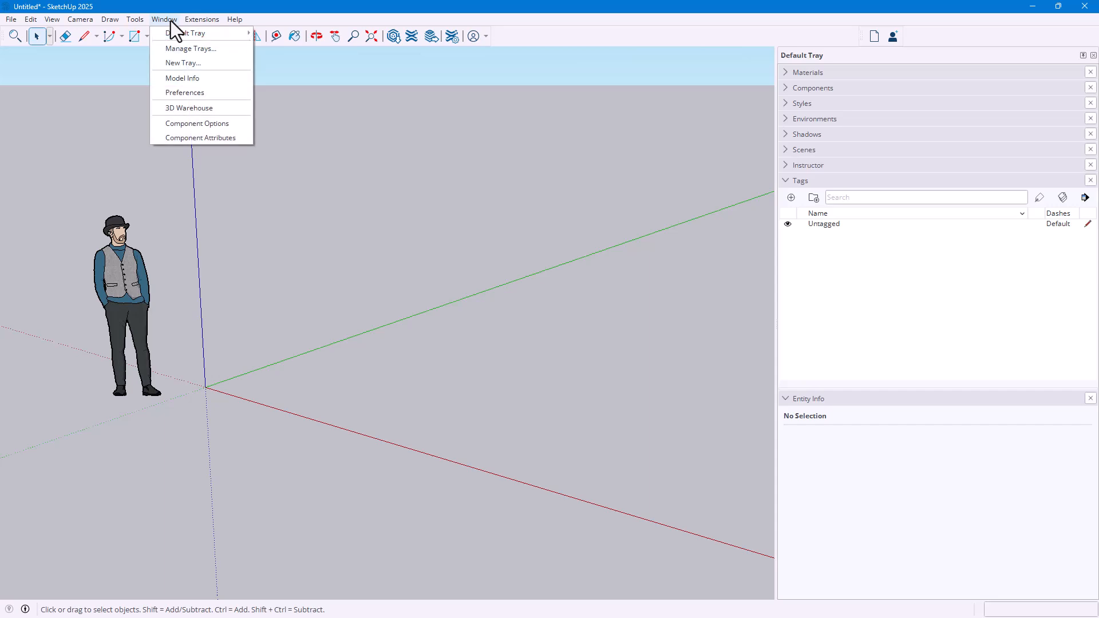
mouse_move(181, 36)
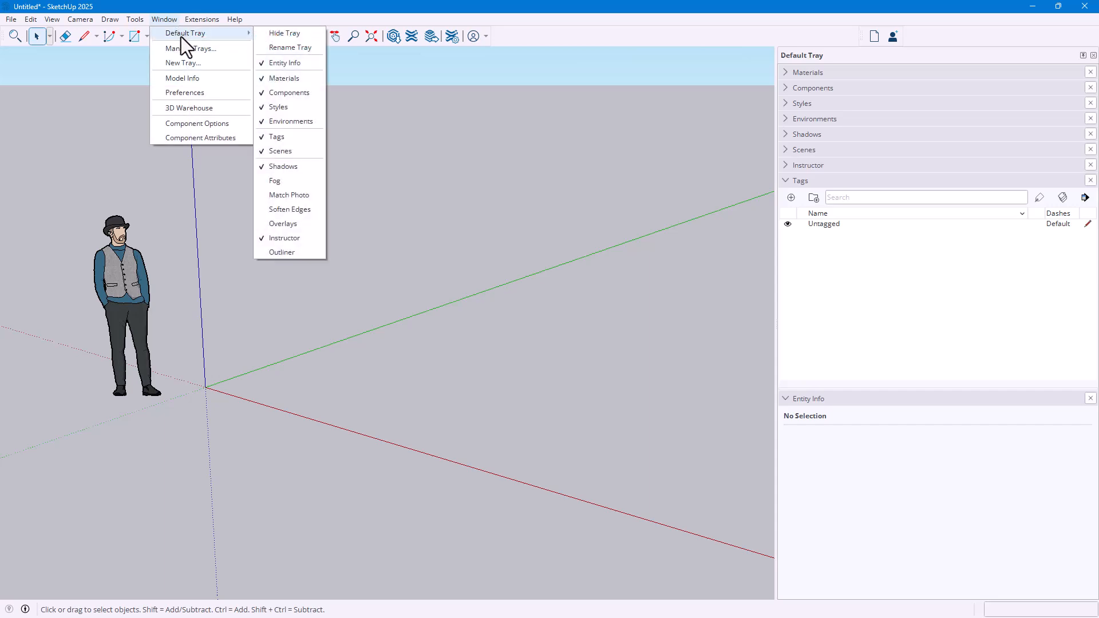
click(283, 63)
click(132, 19)
click(129, 19)
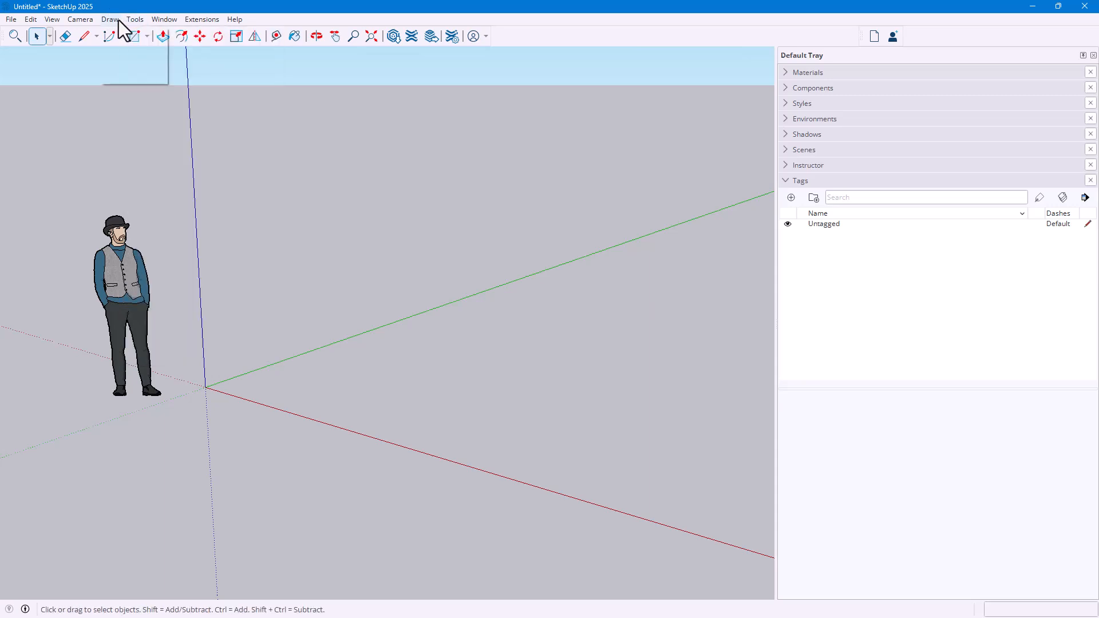
click(174, 19)
mouse_move(182, 32)
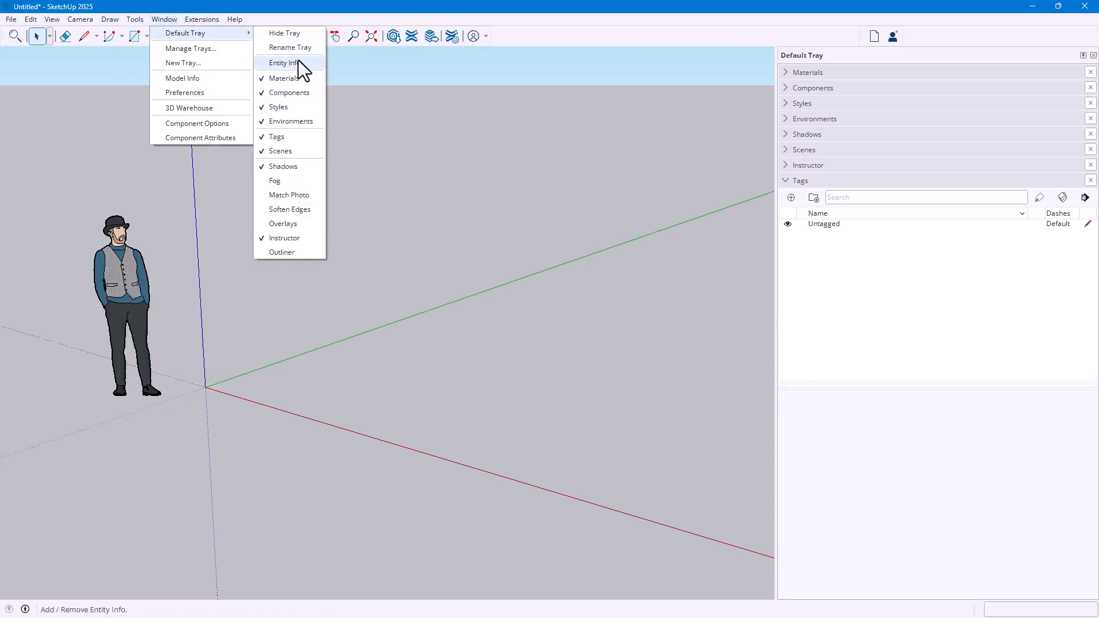
click(298, 60)
Remove Tags from the default tray and add it back so it sits beneath Entity Info.
click(169, 18)
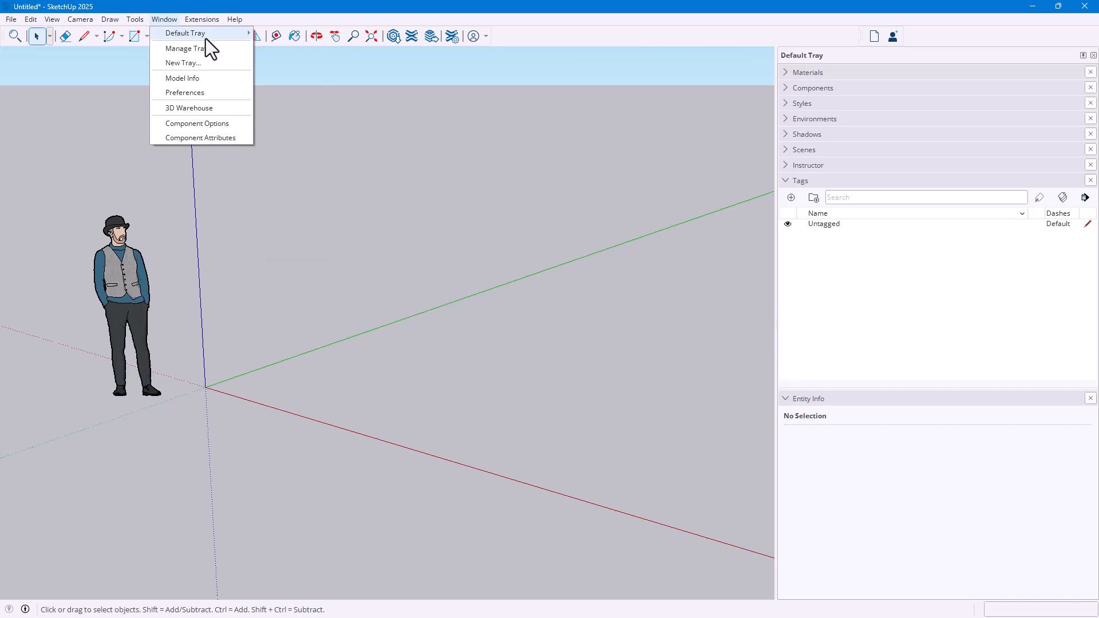
mouse_move(184, 34)
click(298, 136)
click(171, 19)
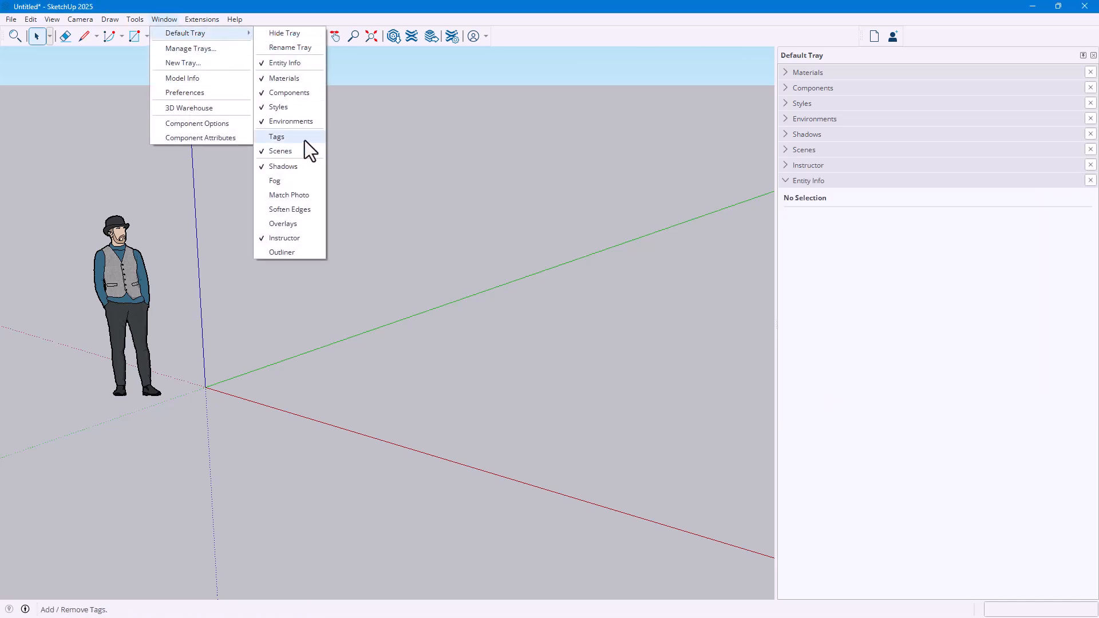
click(302, 138)
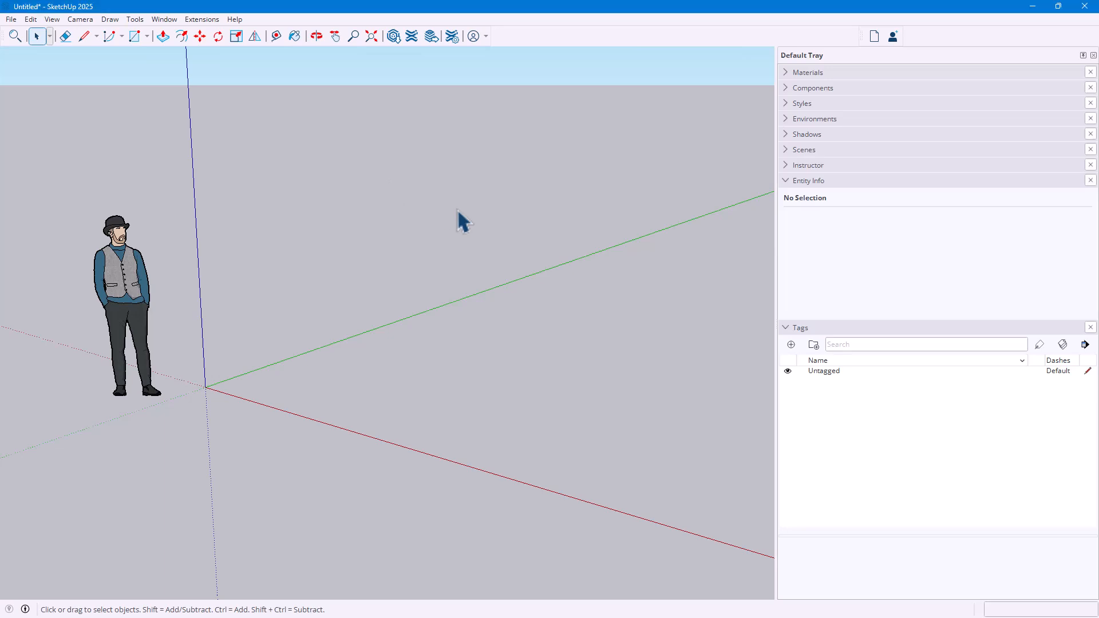
Draw three separate rectangles on the ground plane between the red and green axes.
middle_drag(364, 307, 564, 340)
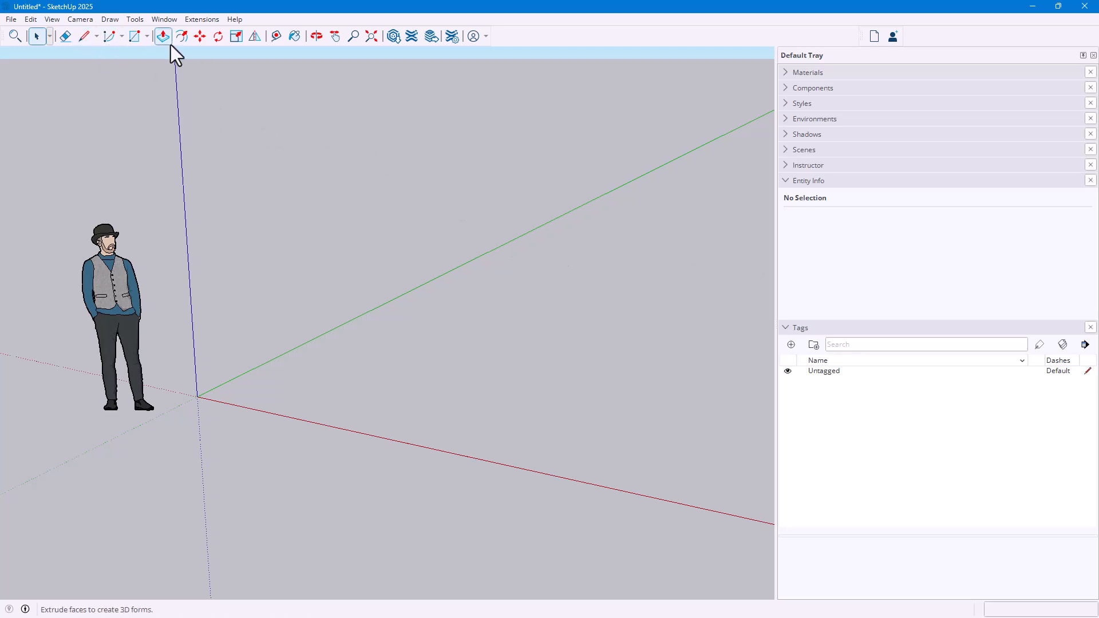
click(135, 39)
click(261, 384)
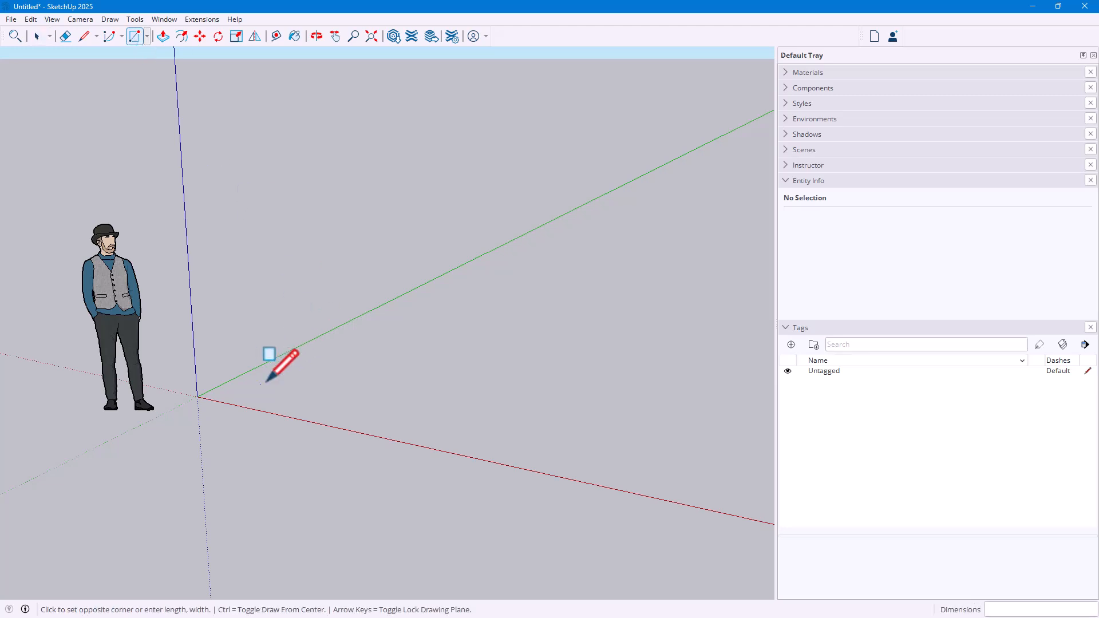
click(382, 366)
click(485, 309)
click(605, 289)
click(507, 375)
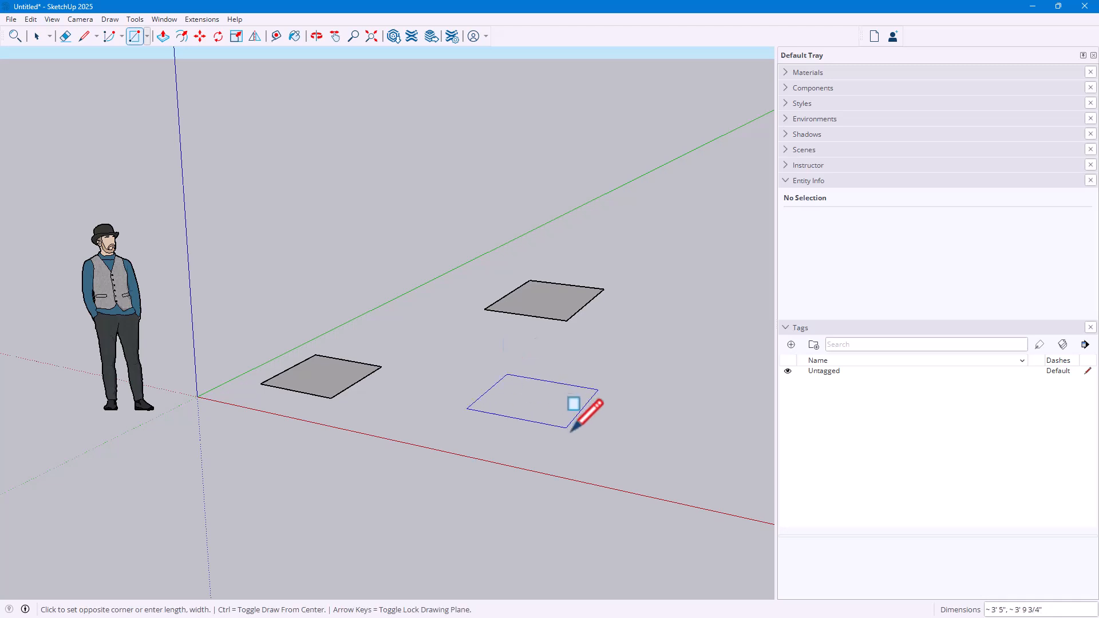
click(575, 440)
Push/Pull the three rectangles up into boxes, the farthest about 4' 2" tall and the widest about 2' 10" tall.
click(164, 39)
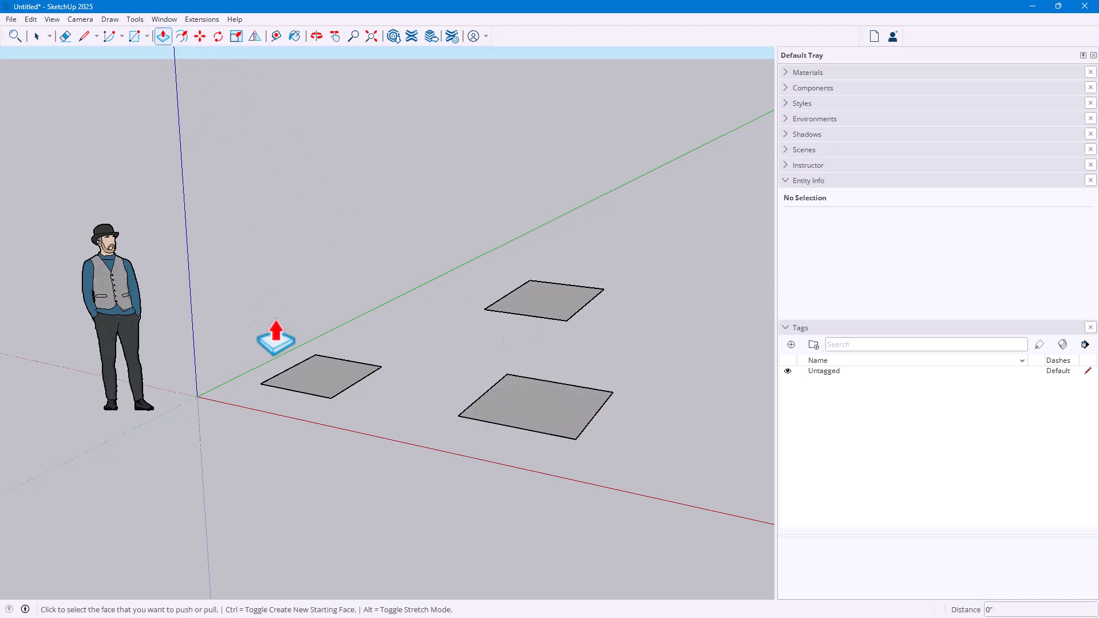
click(321, 390)
click(313, 286)
click(528, 309)
click(540, 233)
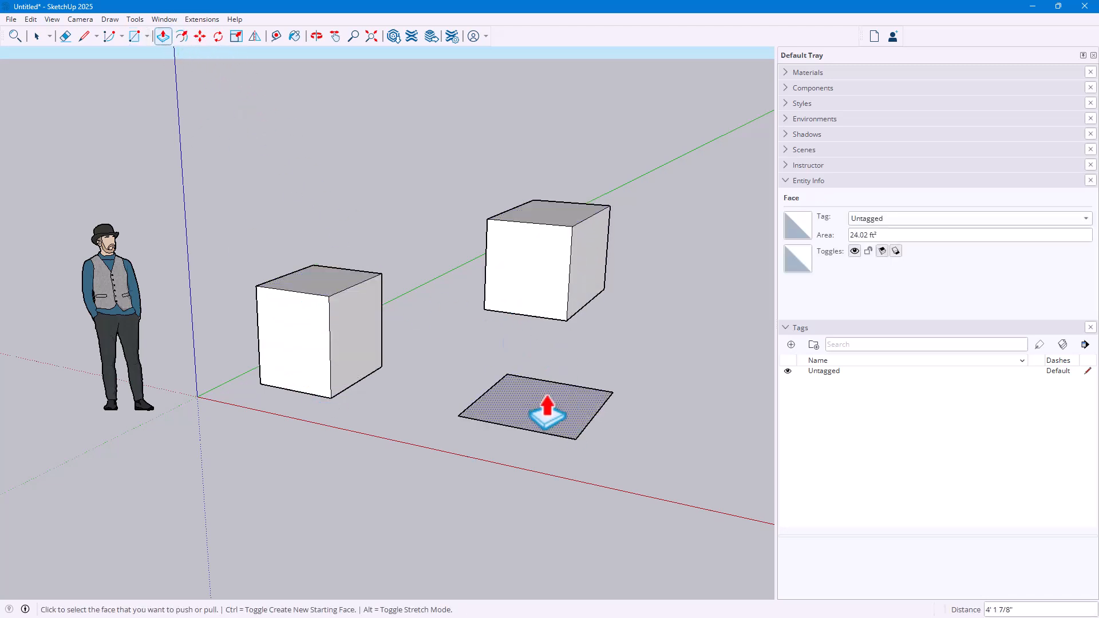
click(535, 405)
click(548, 332)
middle_drag(373, 441, 449, 508)
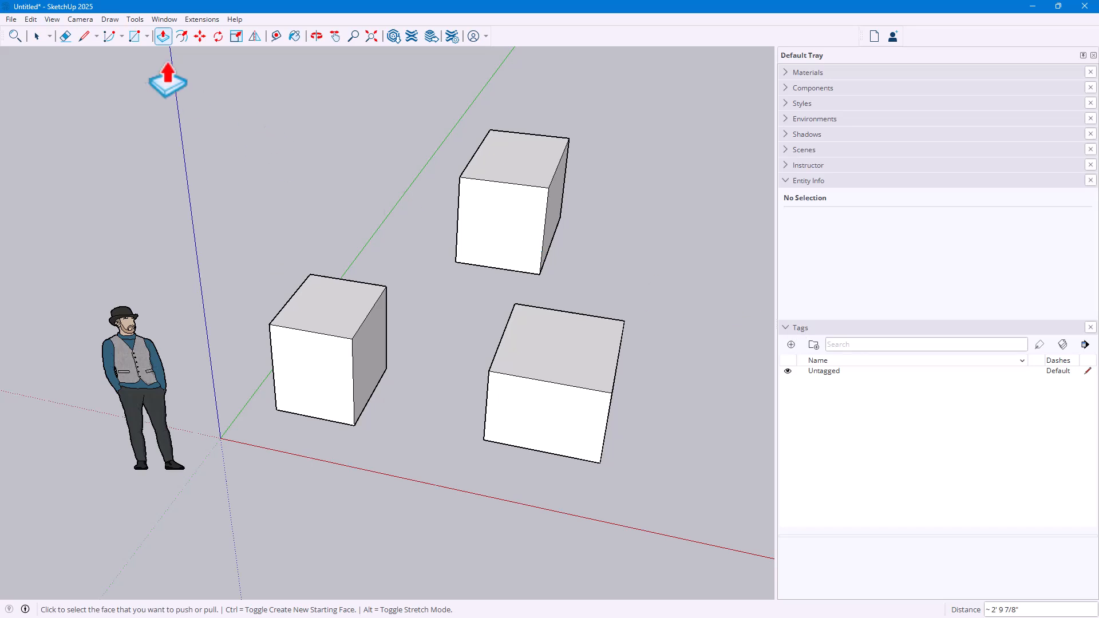
Create a tag named box1 and assign all geometry of the box farthest from the figure to it.
click(43, 32)
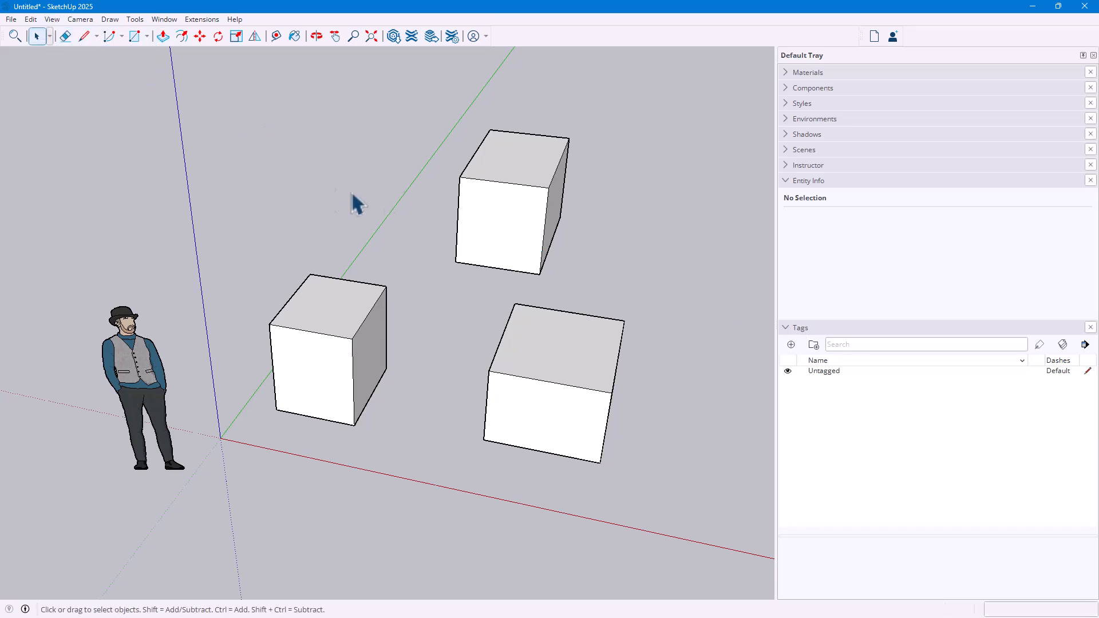
middle_drag(461, 166, 518, 401)
drag(379, 124, 614, 358)
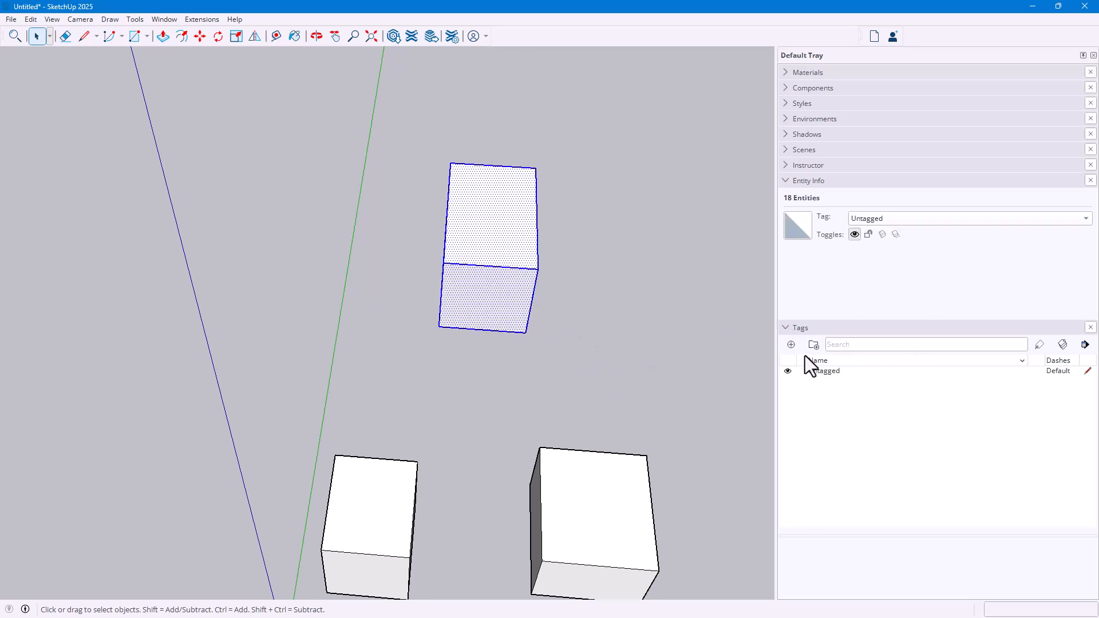
click(792, 345)
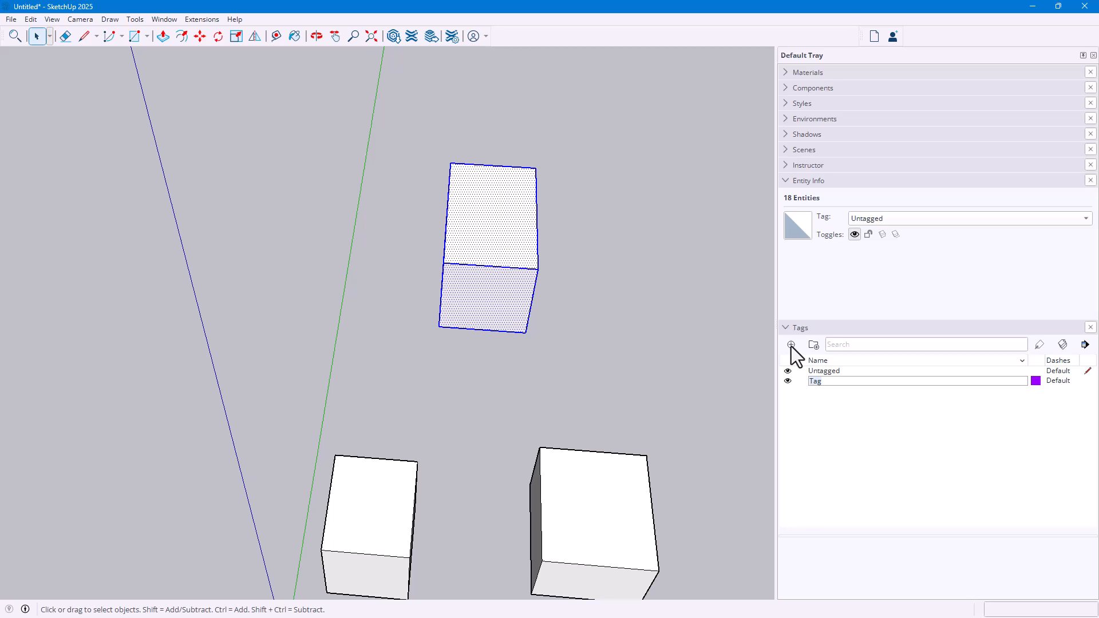
text(box1)
key(Return)
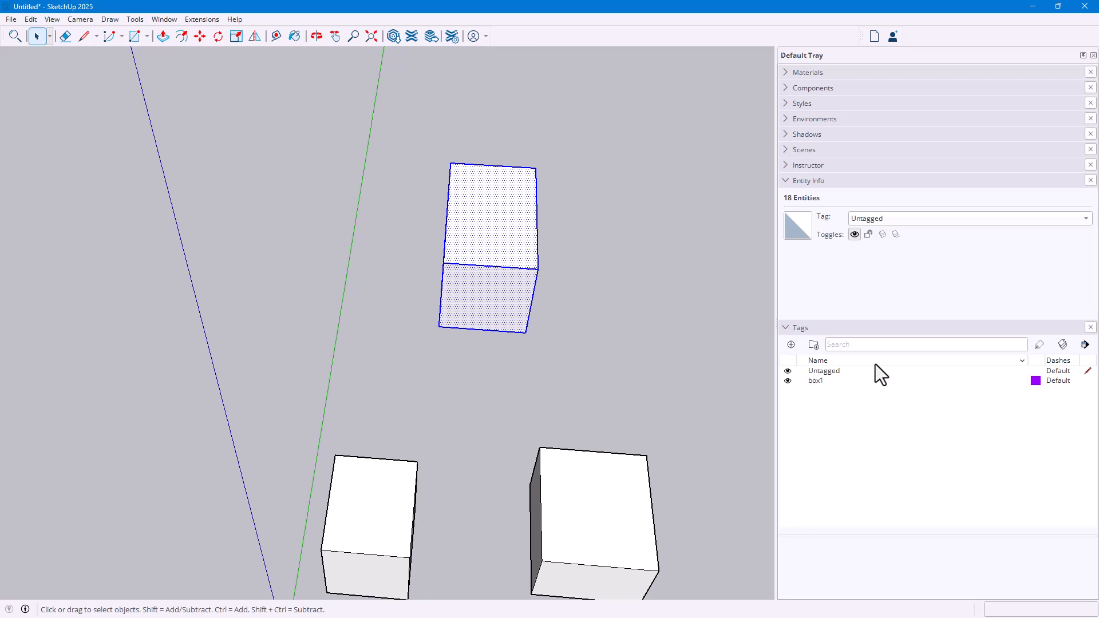
click(876, 218)
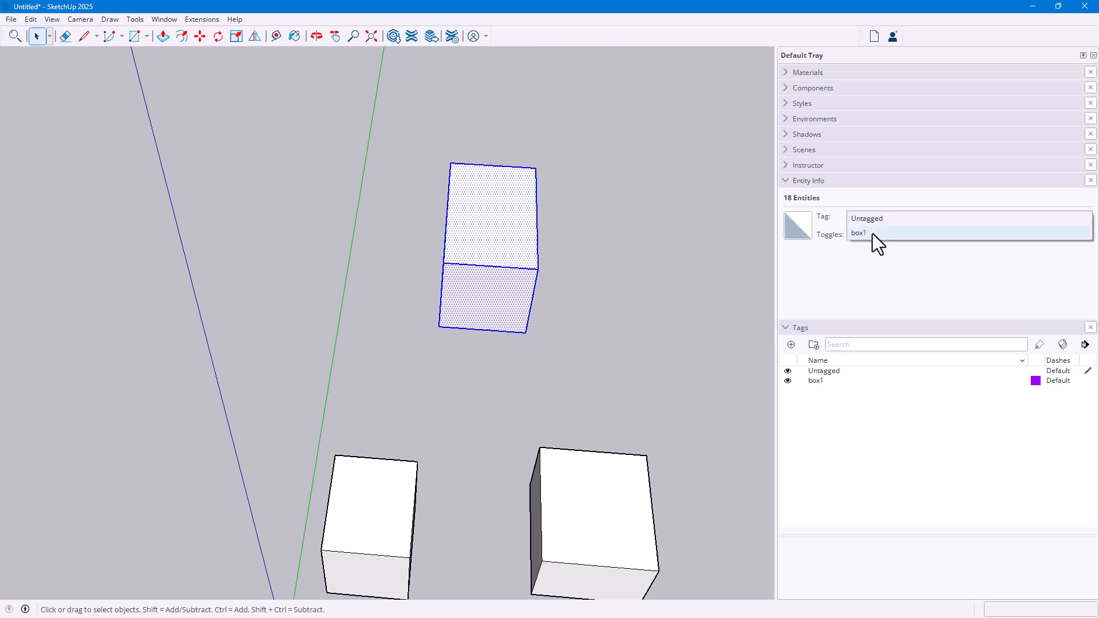
click(873, 234)
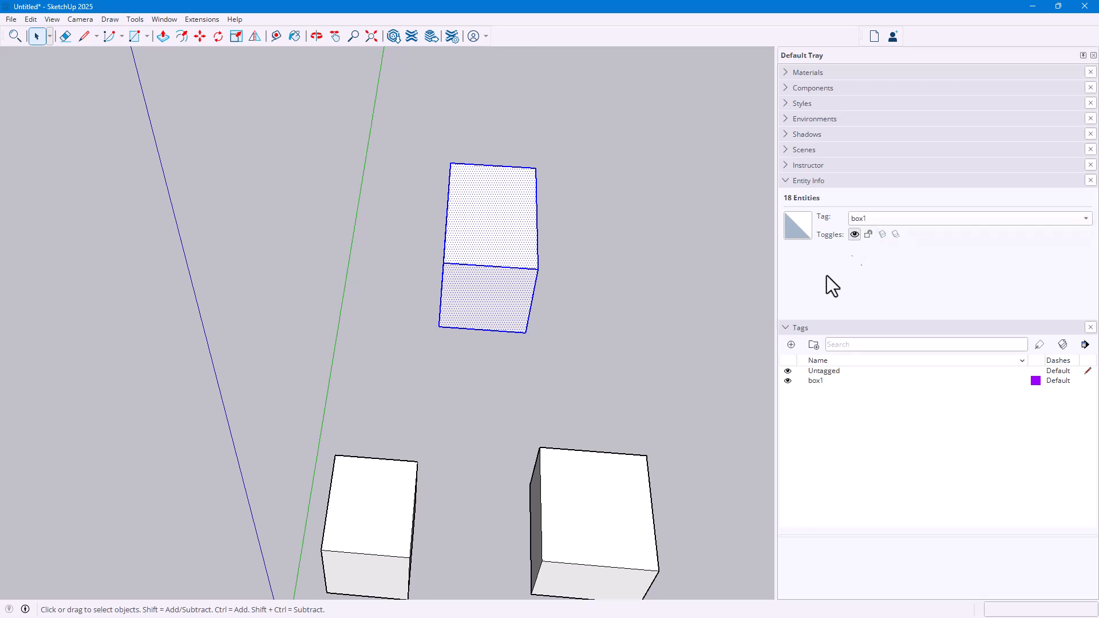
Hide the box1 tag and show it again, twice, to test its visibility control.
click(788, 381)
click(788, 381)
click(788, 381)
click(788, 381)
Hide the farthest box's geometry at the entity level instead of through its tag.
drag(380, 98, 634, 396)
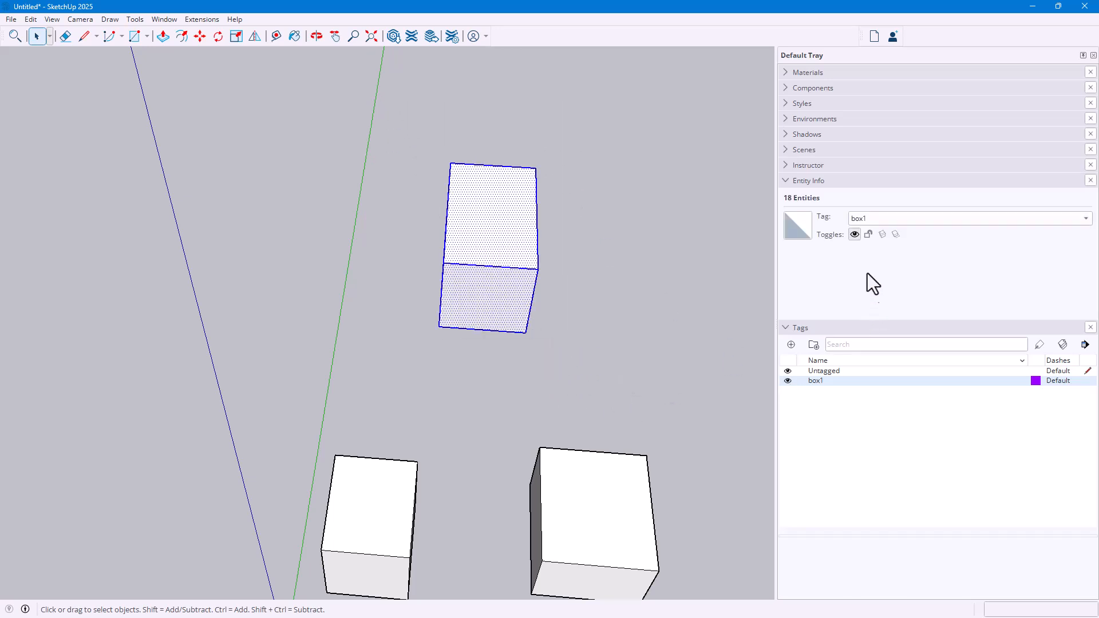
click(856, 235)
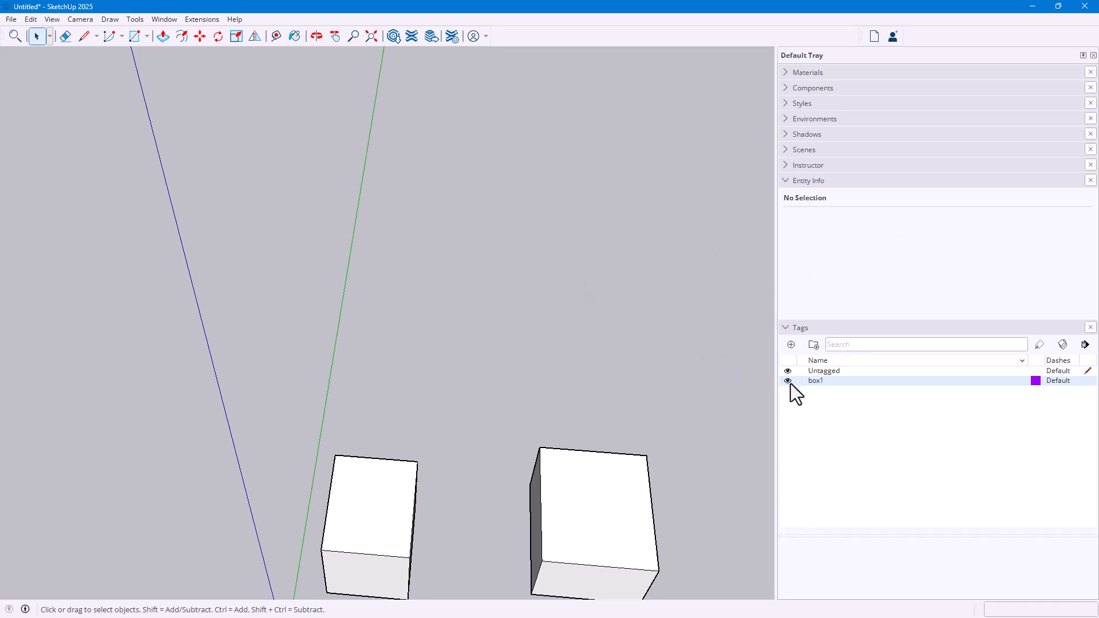
middle_drag(363, 301, 527, 257)
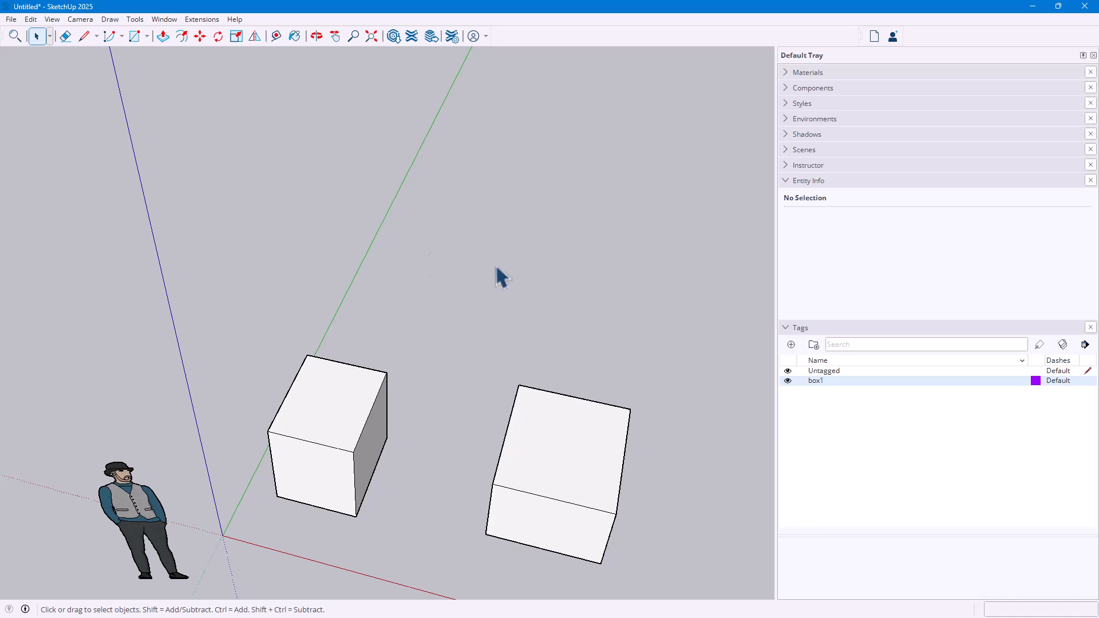
Turn on the display of Hidden Geometry and unhide all of the farthest box's entities.
click(56, 20)
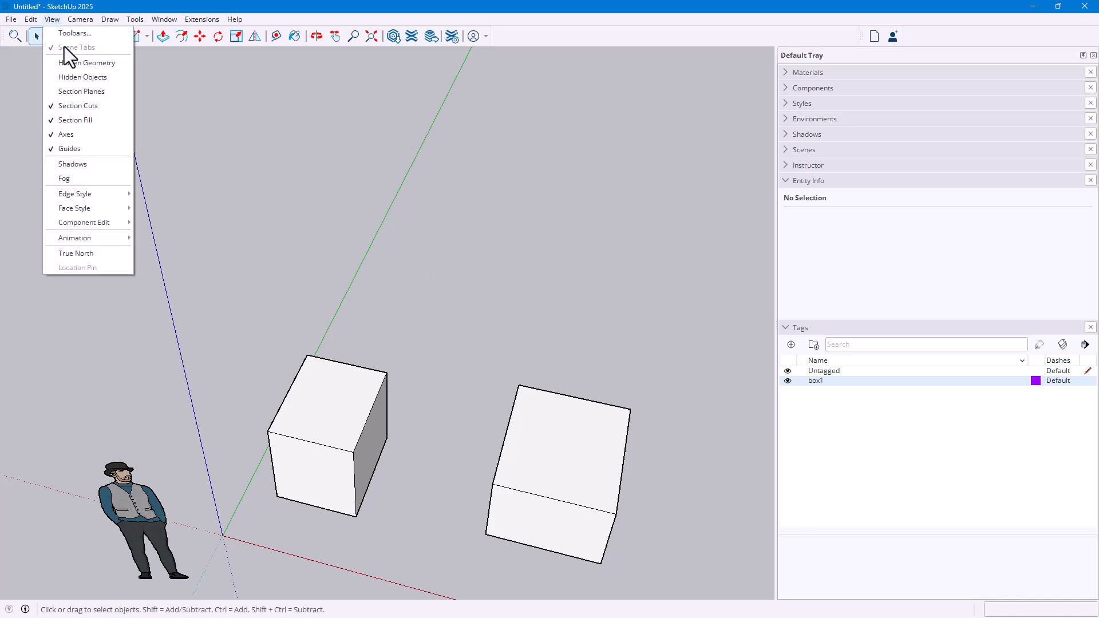
click(70, 63)
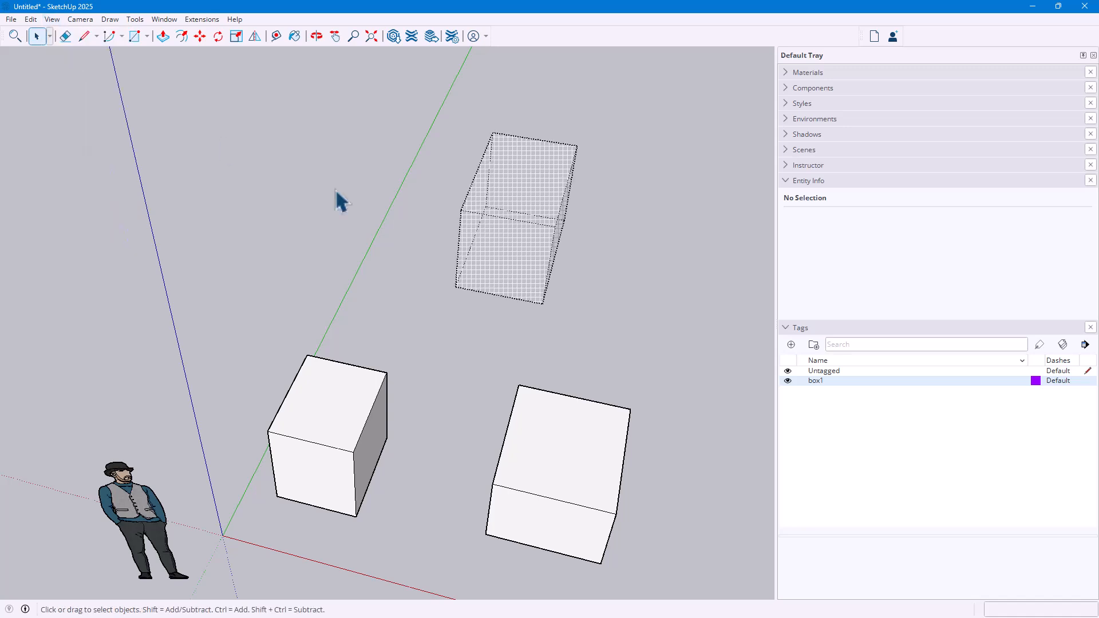
drag(408, 96, 653, 332)
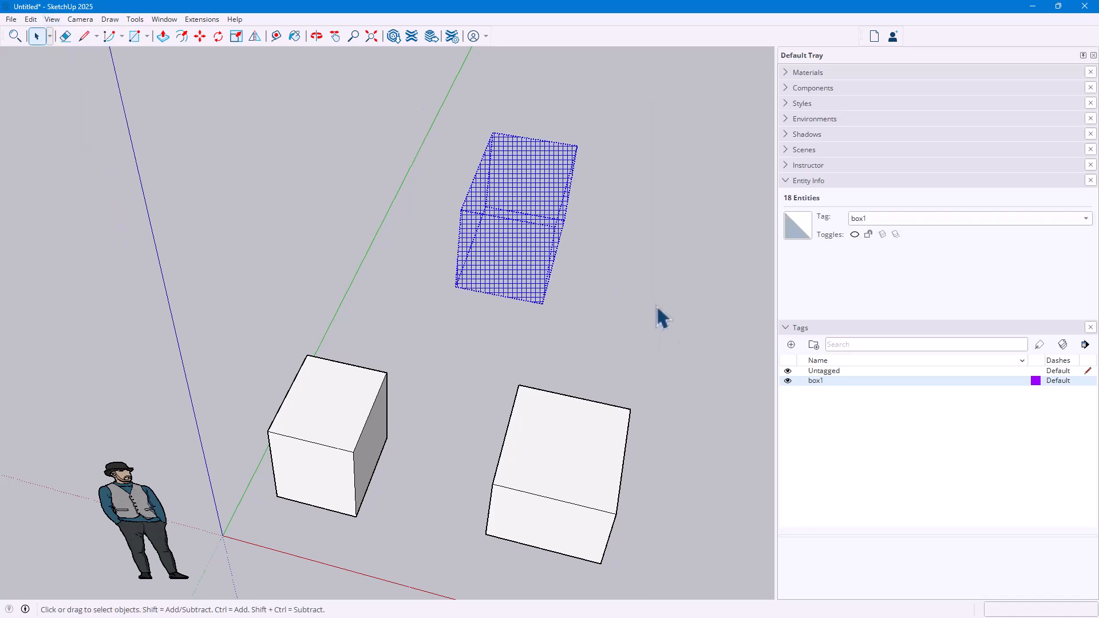
click(855, 234)
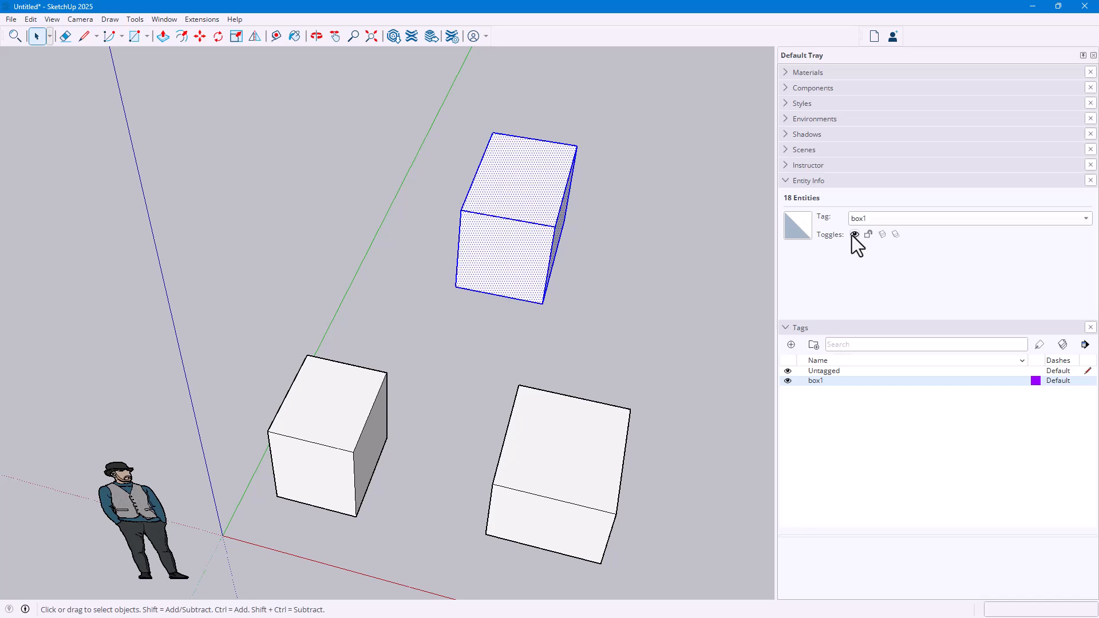
click(651, 301)
click(522, 191)
click(477, 310)
Create a tag named box2 and assign all geometry of the box nearest the origin to it.
drag(243, 326, 416, 533)
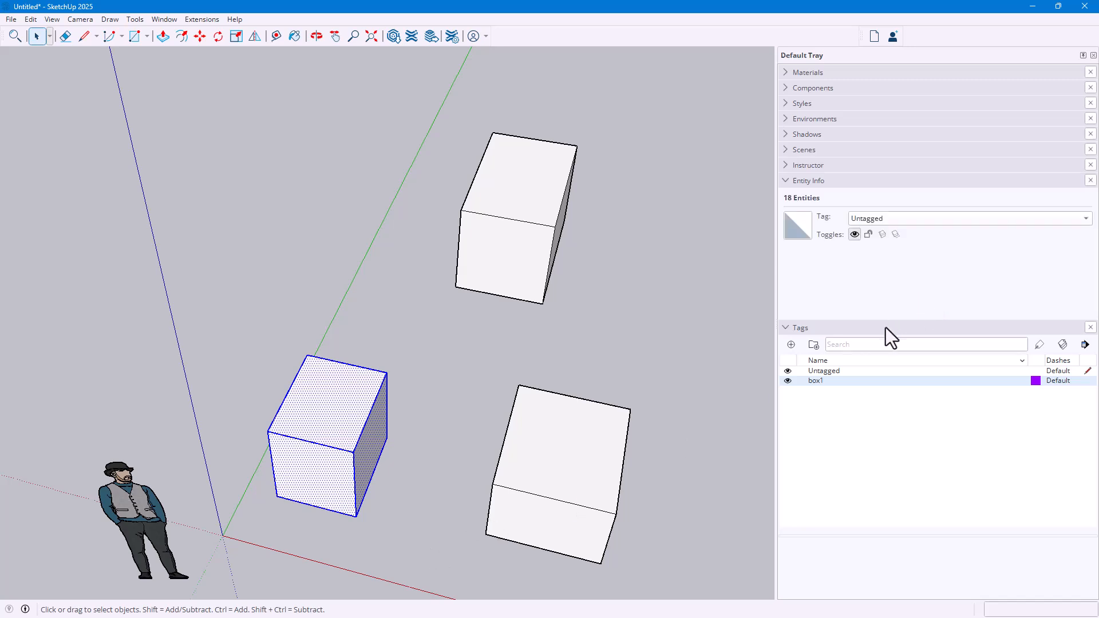
click(792, 344)
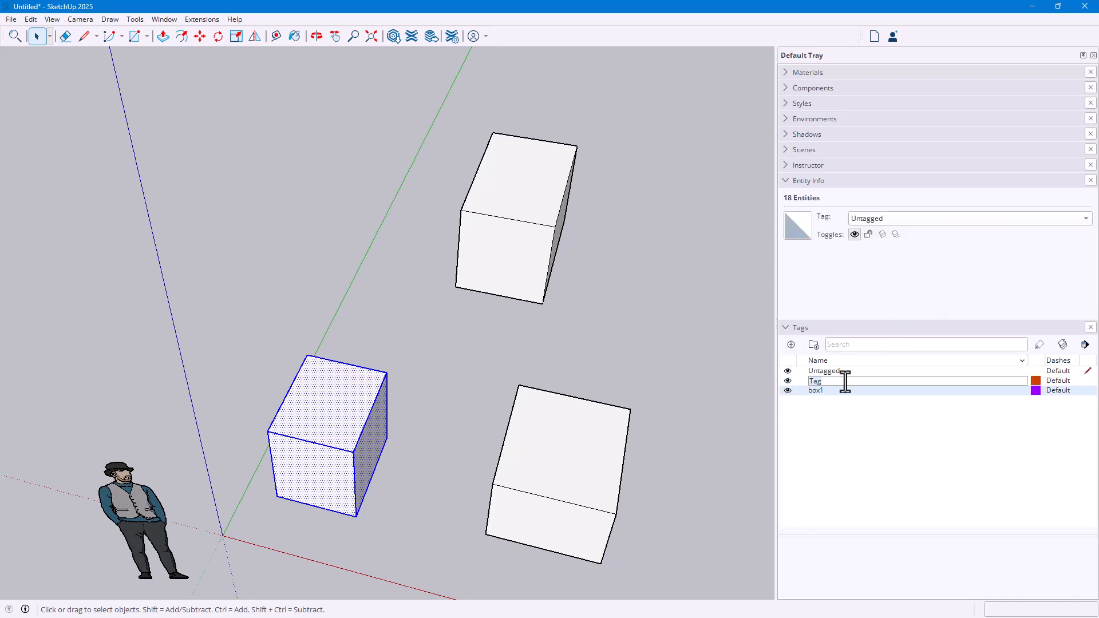
text(box2)
key(Return)
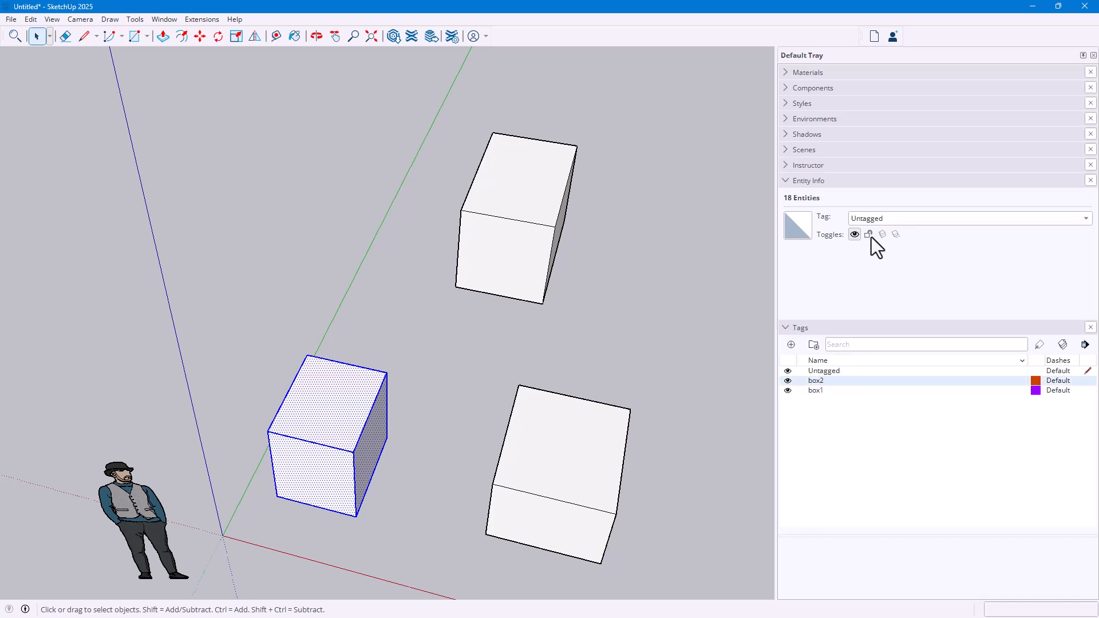
click(878, 221)
click(864, 246)
Create a tag named box3 and assign all geometry of the remaining untagged box to it.
drag(454, 360, 684, 597)
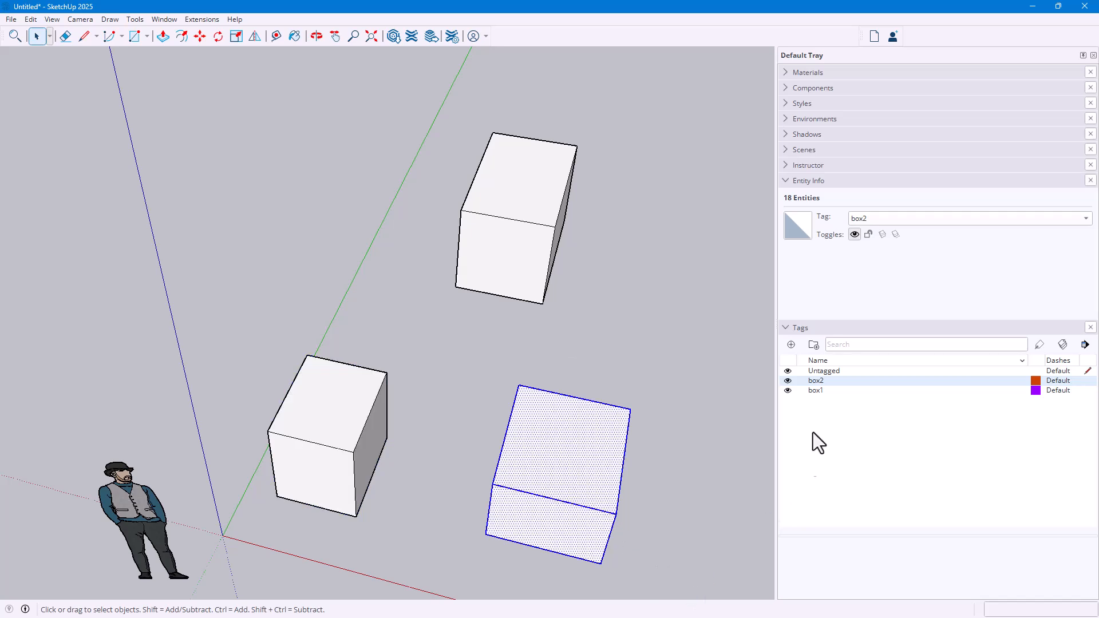
click(792, 344)
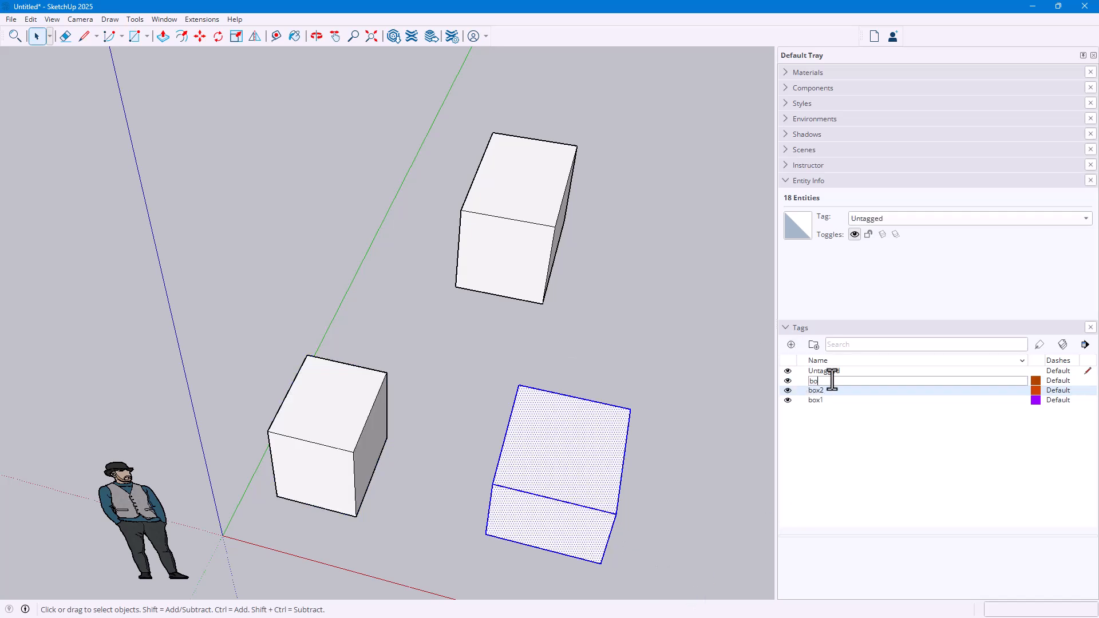
click(853, 437)
click(904, 222)
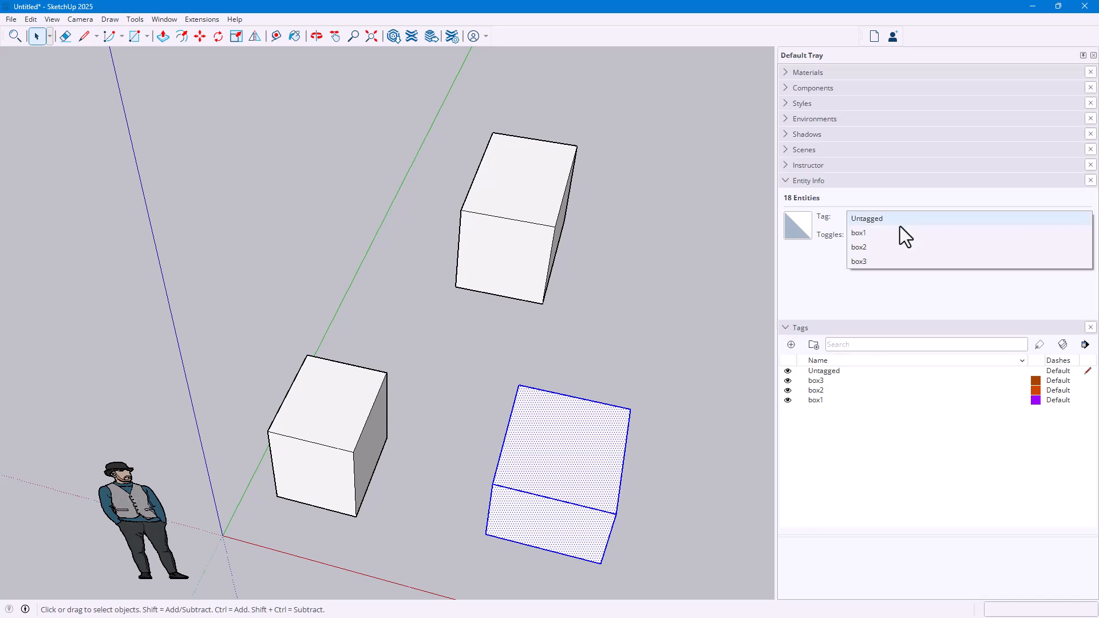
click(882, 262)
Clear the selection, then hide the box3 tag and show it again.
click(599, 364)
click(788, 381)
click(788, 381)
Push/Pull the top face of the farthest box slightly upward.
triple_click(503, 201)
click(507, 217)
middle_drag(631, 225, 159, 52)
click(160, 37)
click(590, 235)
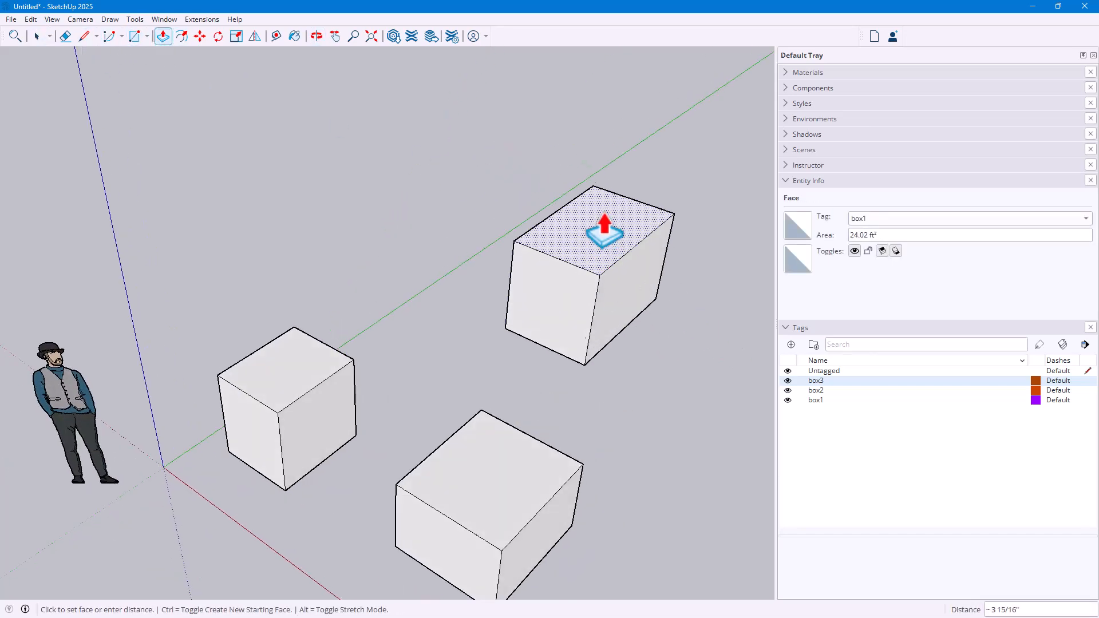
click(39, 35)
click(496, 304)
Select all geometry of the farthest box, hide it and make it visible again.
middle_drag(499, 262, 607, 297)
drag(406, 90, 662, 327)
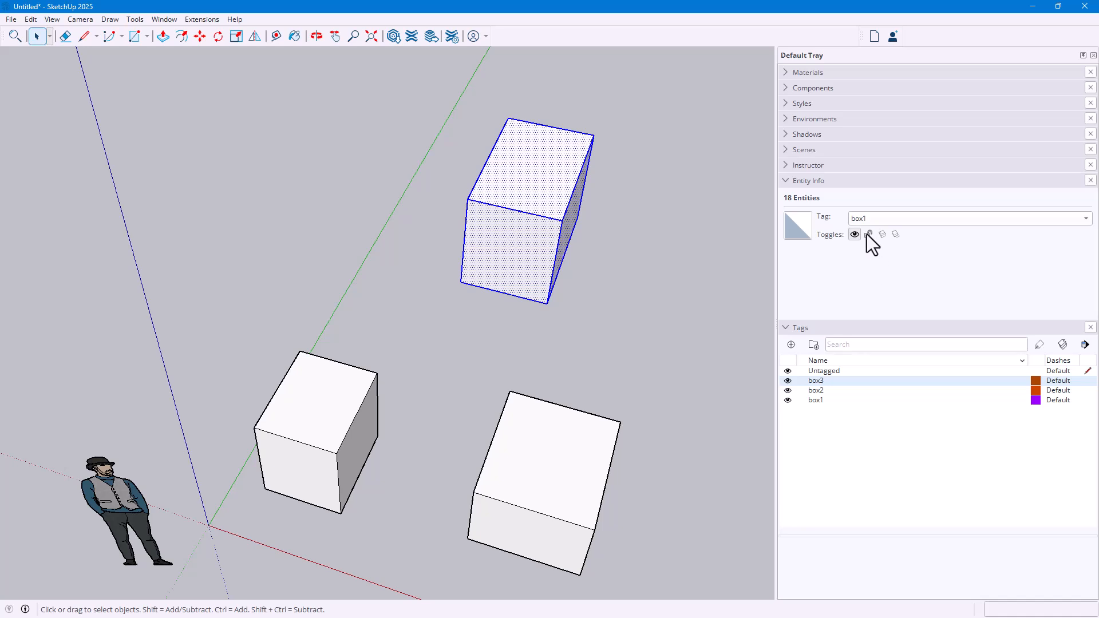
click(855, 235)
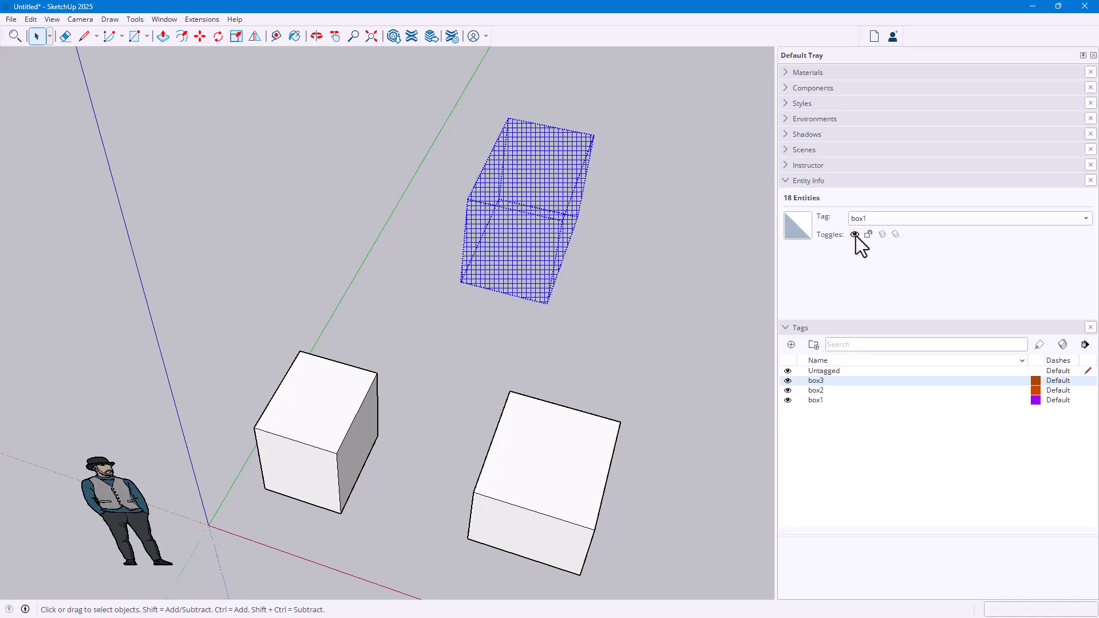
click(854, 235)
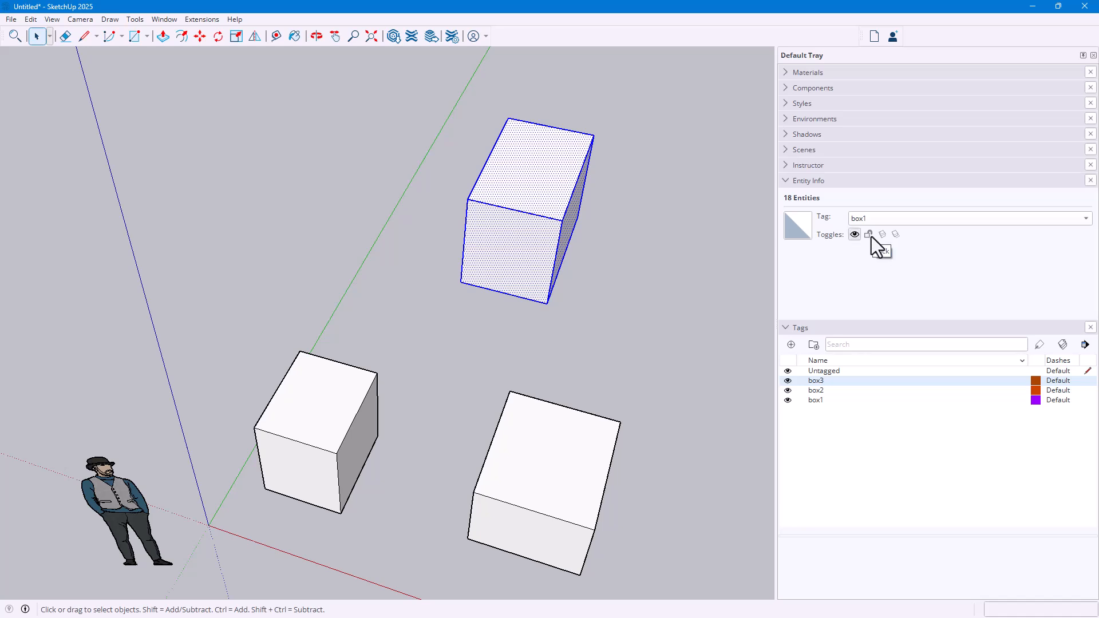
Review the tag choices for the selected box, keep box1, and inspect the box2 and box1 tag entries.
click(871, 218)
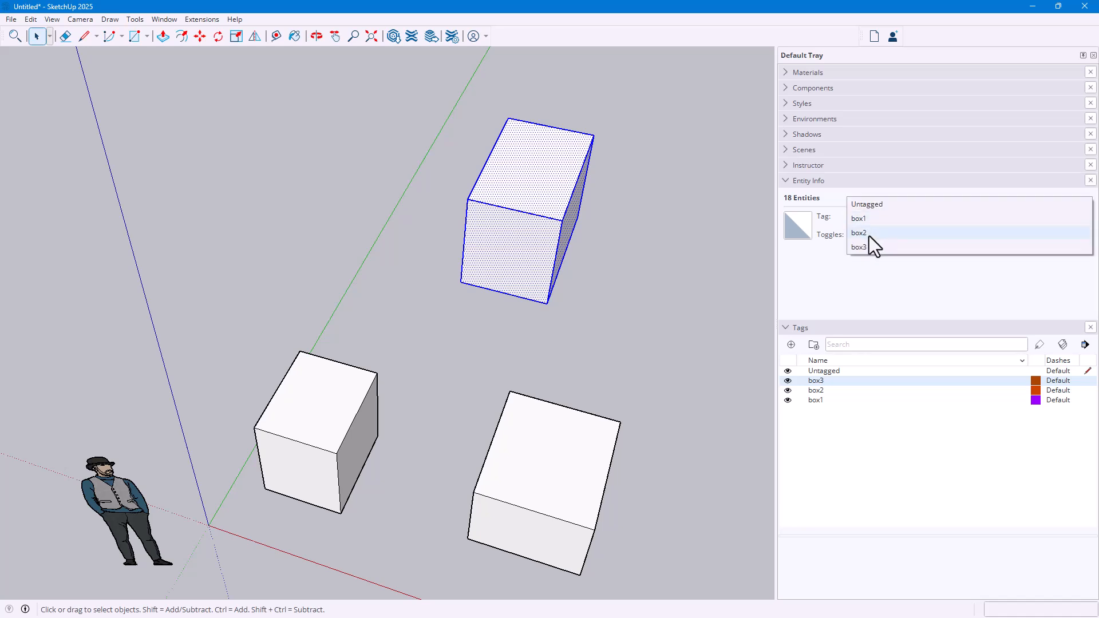
click(862, 219)
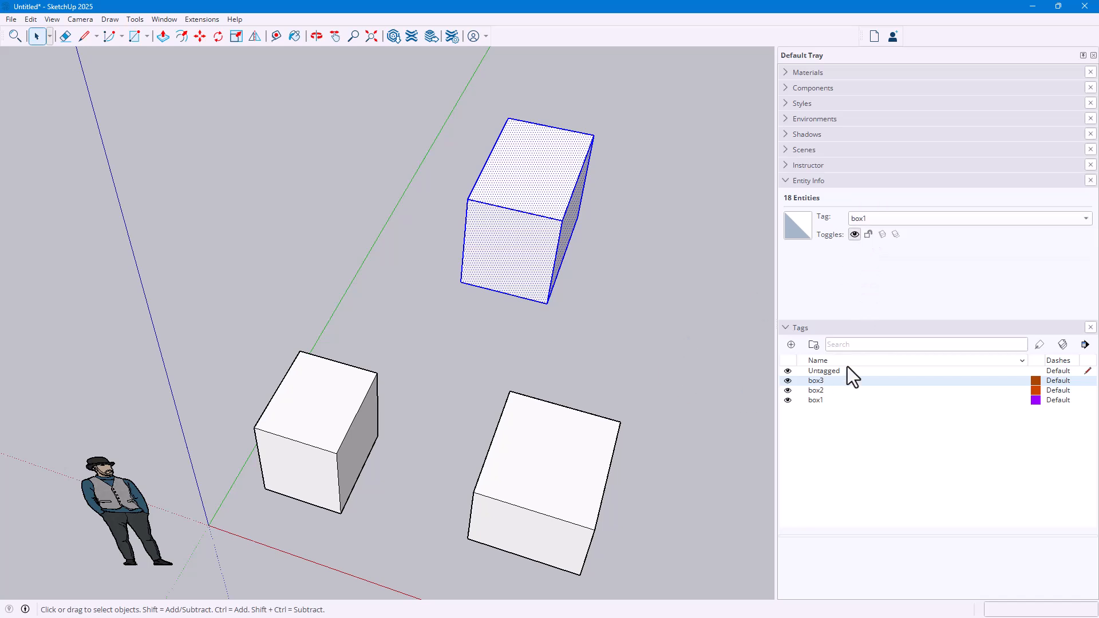
click(823, 389)
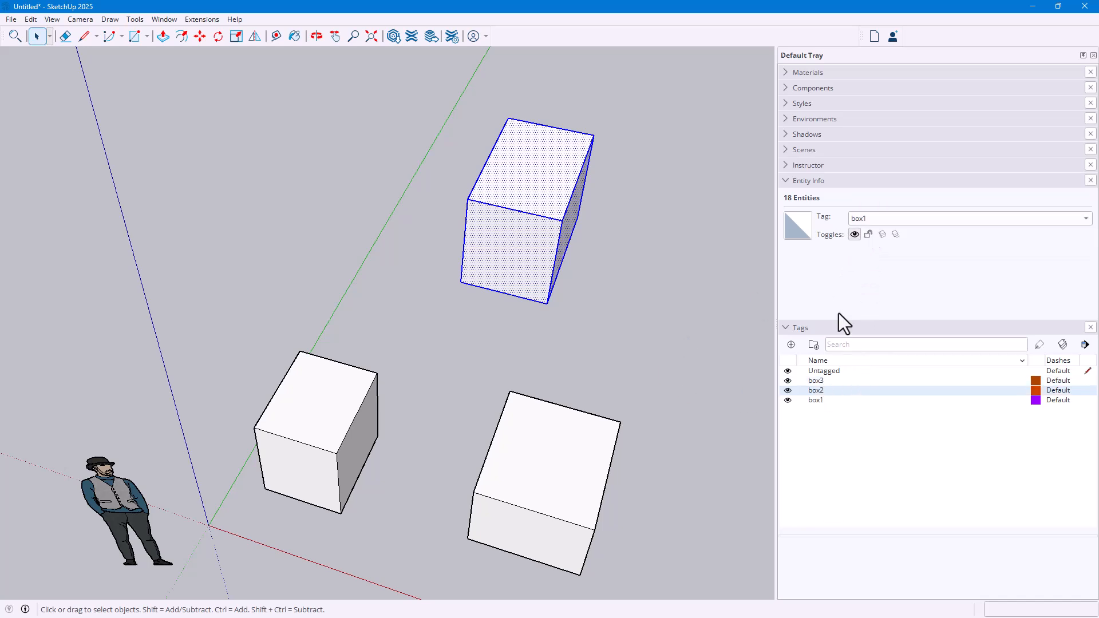
click(690, 381)
click(820, 400)
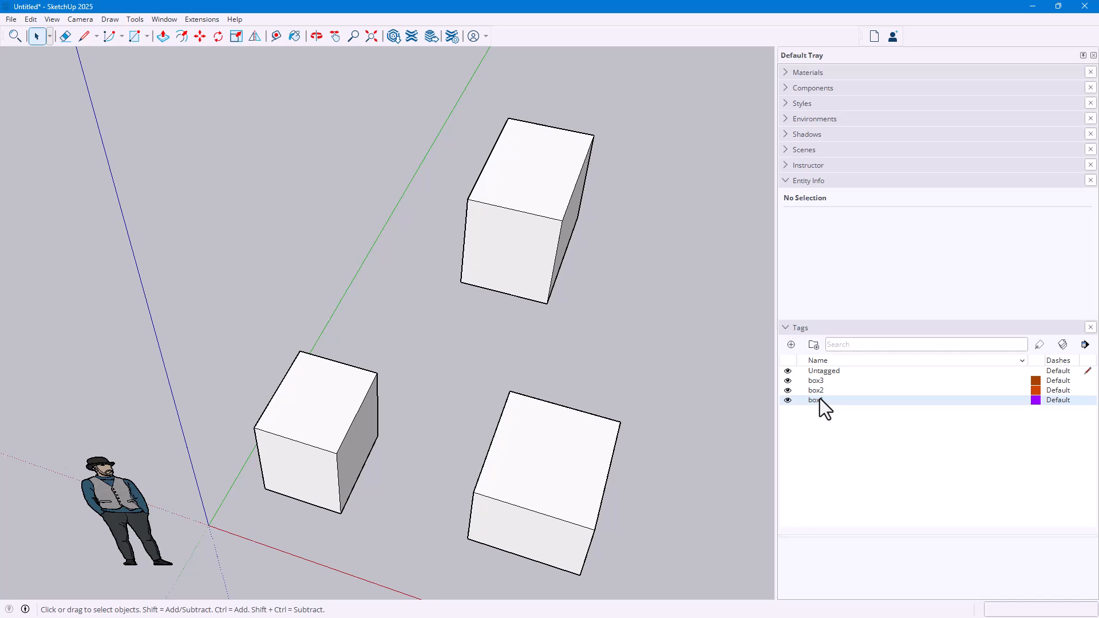
Turn all geometry of the box nearest the origin into a component, keeping the default definition name and settings.
drag(217, 338, 401, 528)
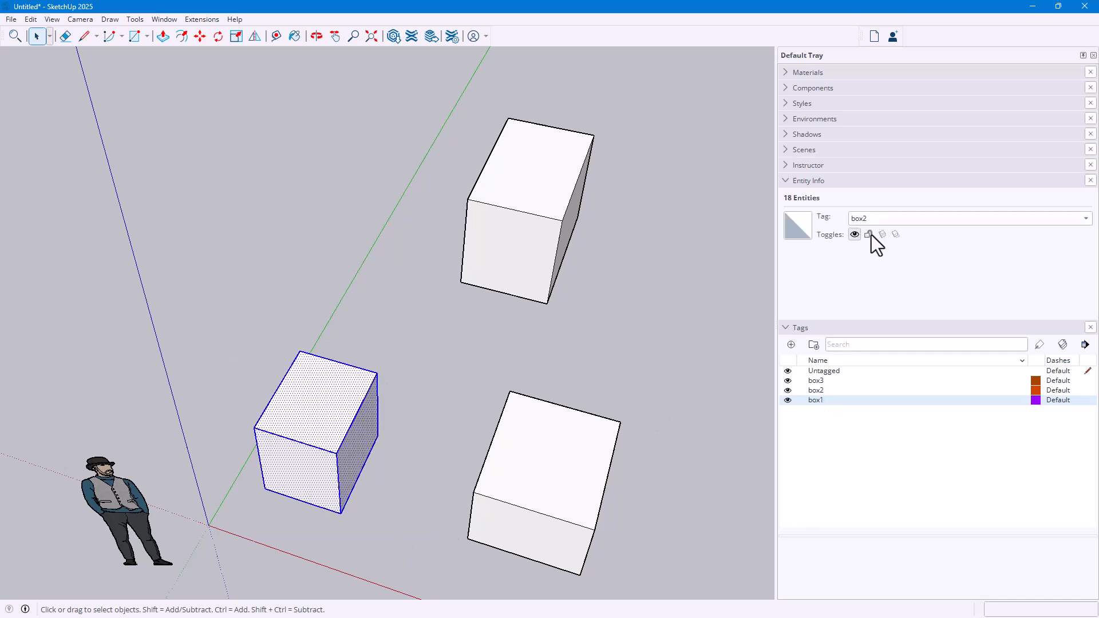
middle_drag(512, 334, 318, 335)
click(147, 273)
drag(145, 271, 408, 573)
right_click(297, 386)
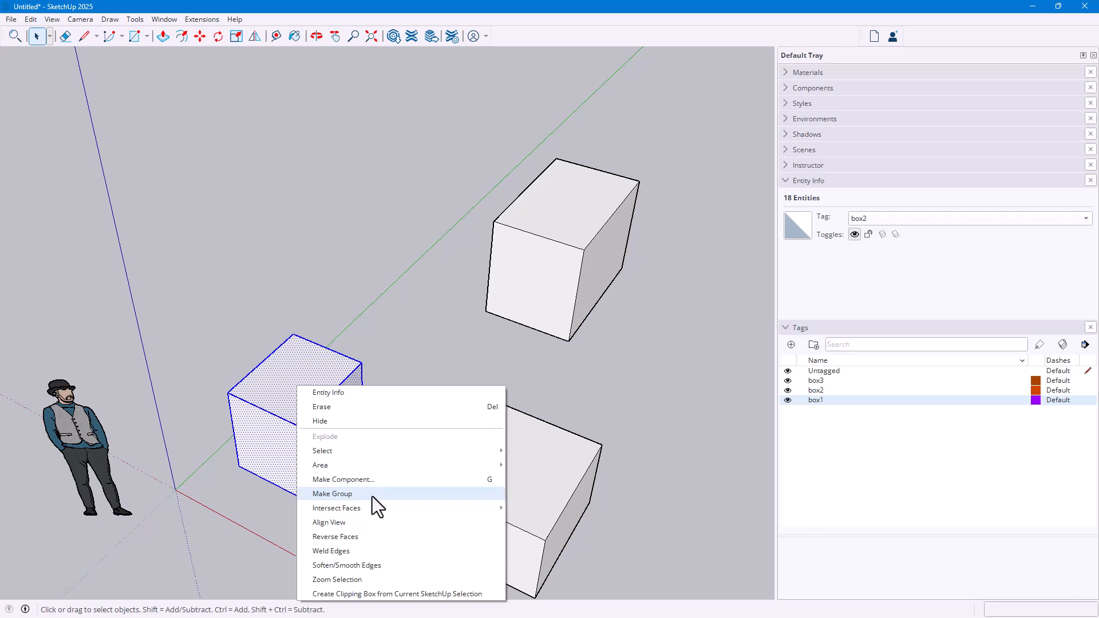
click(377, 480)
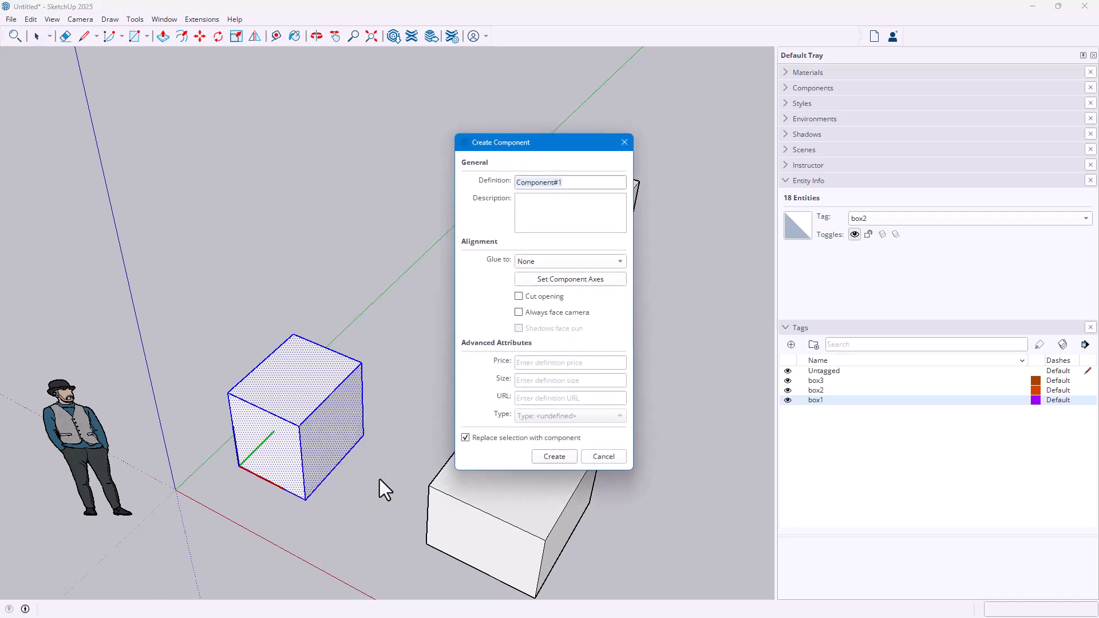
click(558, 457)
click(361, 329)
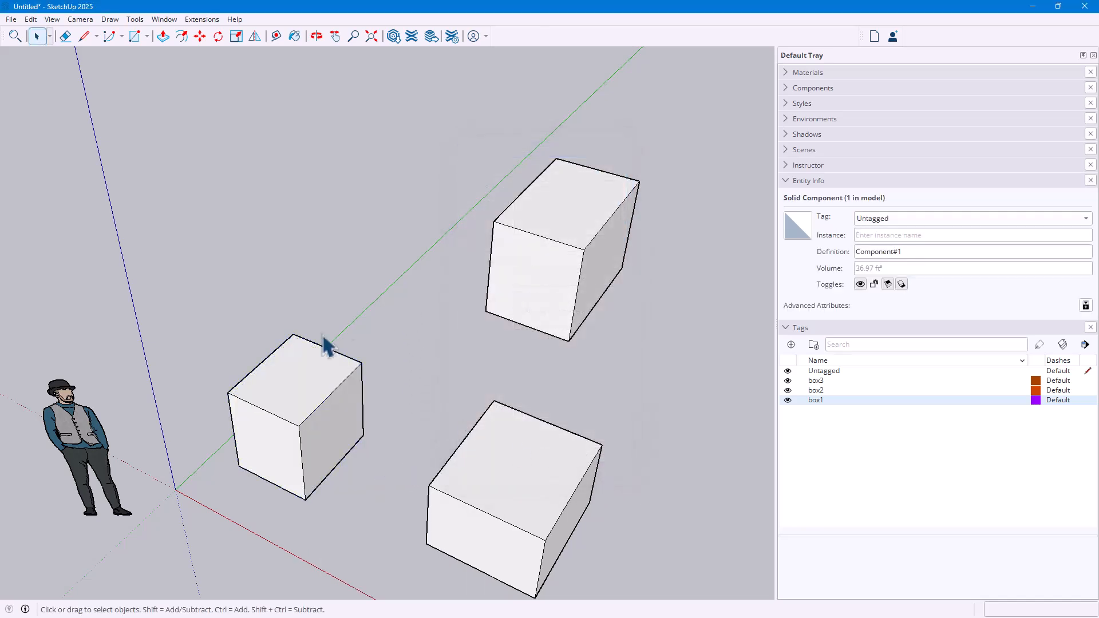
Lock the component nearest the origin and check its locked highlight from other angles.
click(279, 378)
click(874, 284)
click(364, 381)
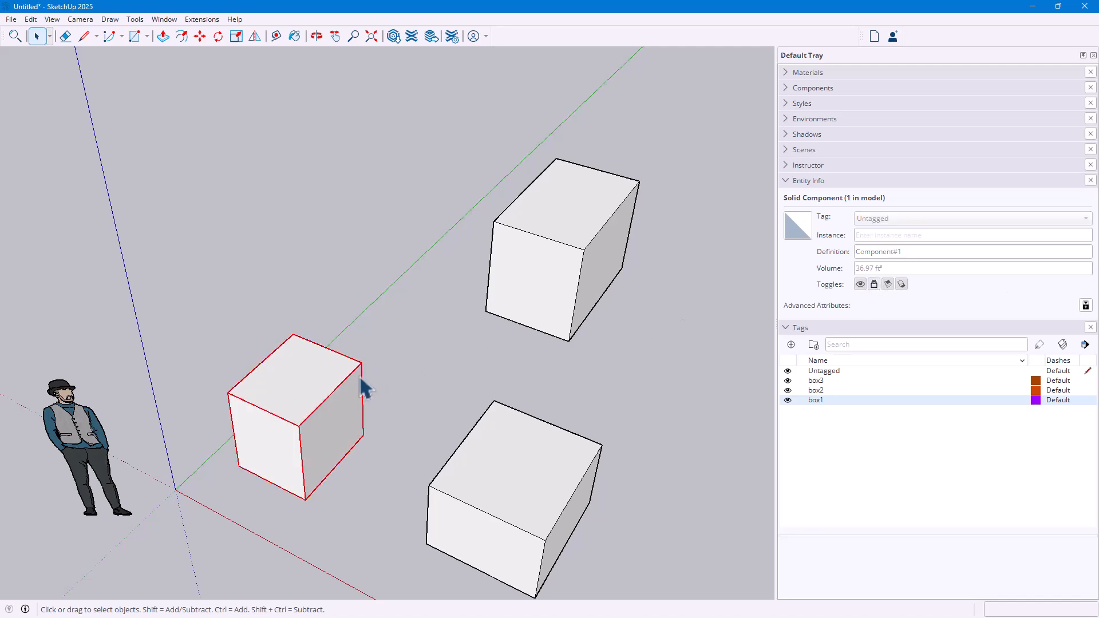
middle_drag(336, 368, 200, 285)
click(270, 392)
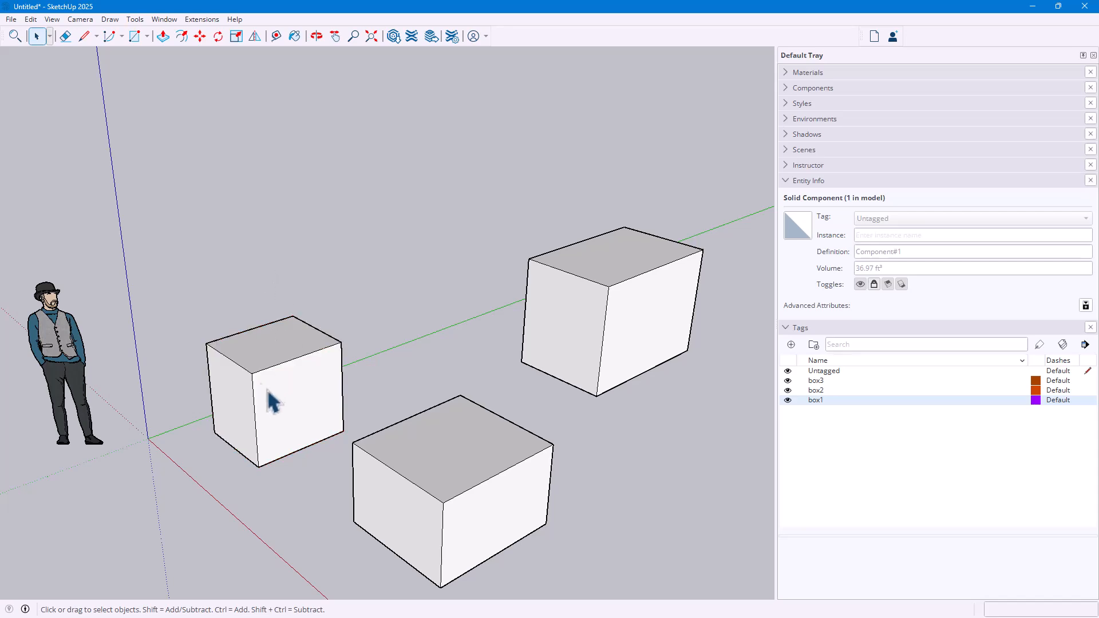
middle_drag(280, 380, 471, 380)
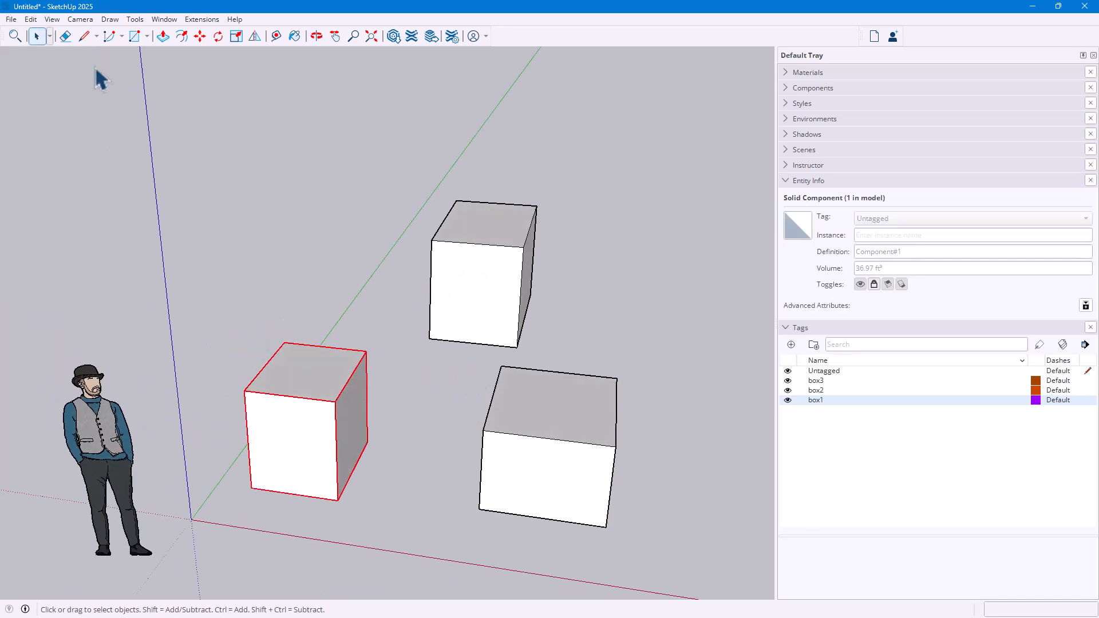
Push/Pull the front face of the farthest box slightly outward.
click(484, 250)
click(507, 245)
double_click(457, 233)
click(164, 36)
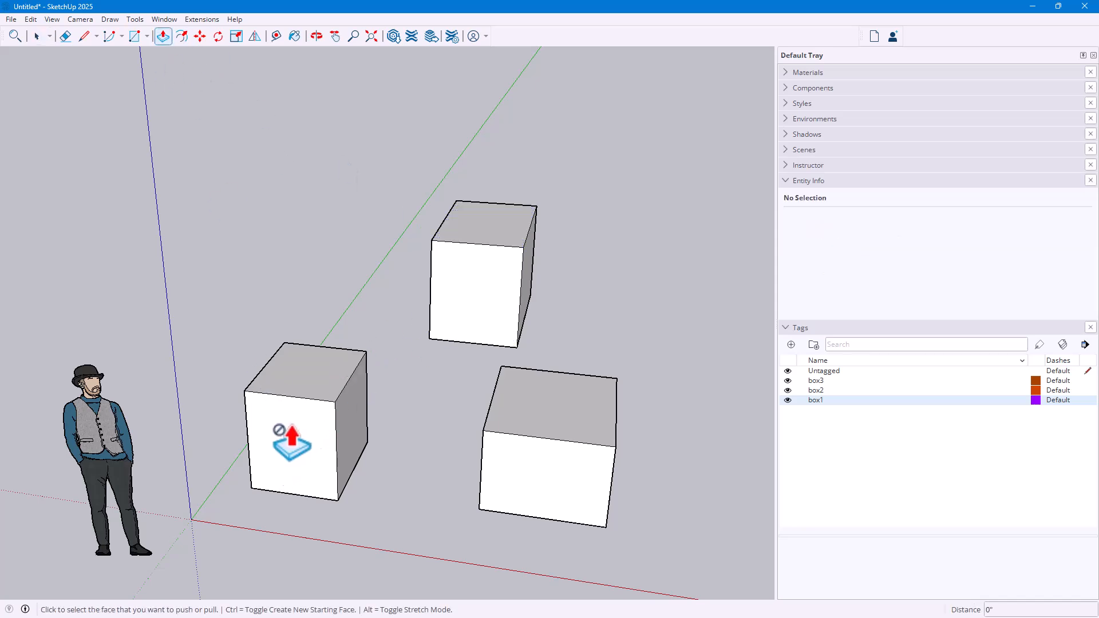
click(465, 307)
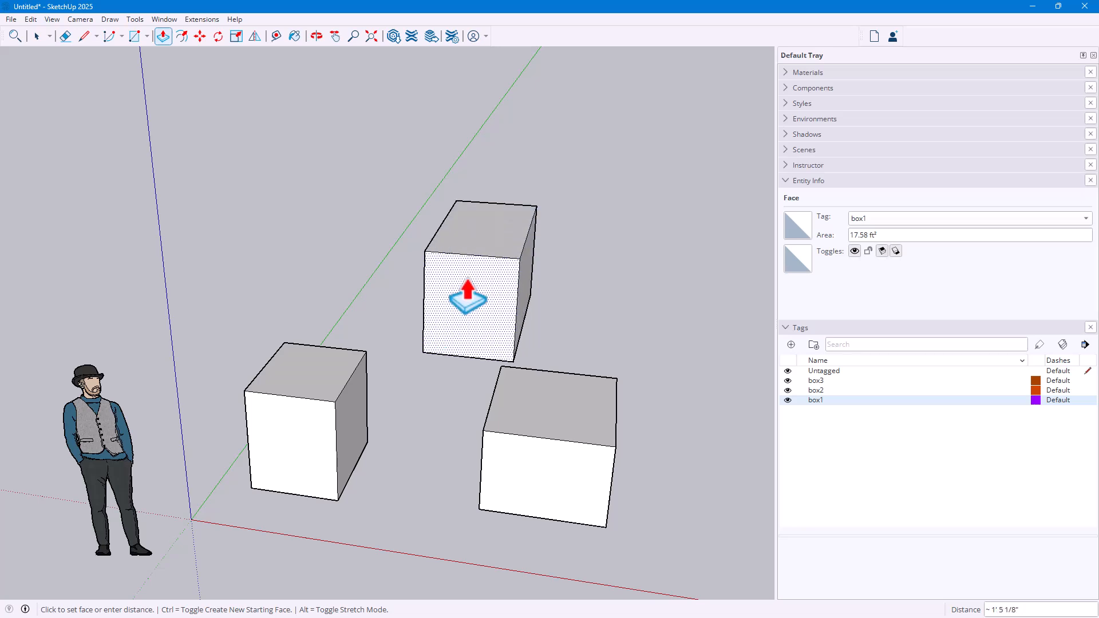
click(458, 304)
click(37, 36)
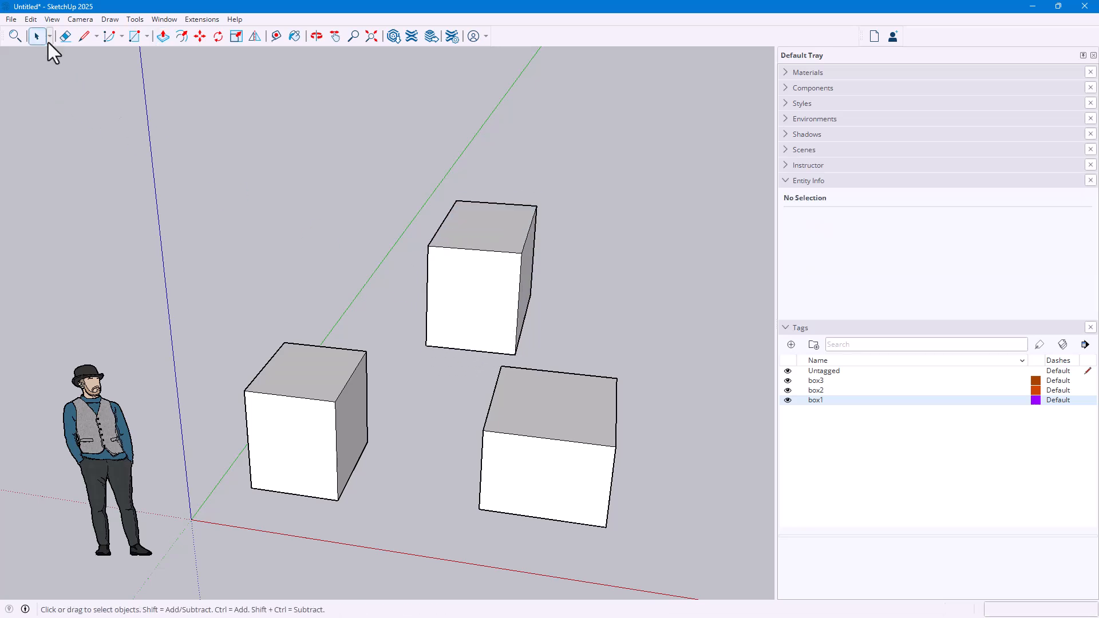
Unlock the component nearest the origin and pull its top face upward while editing inside it.
click(332, 381)
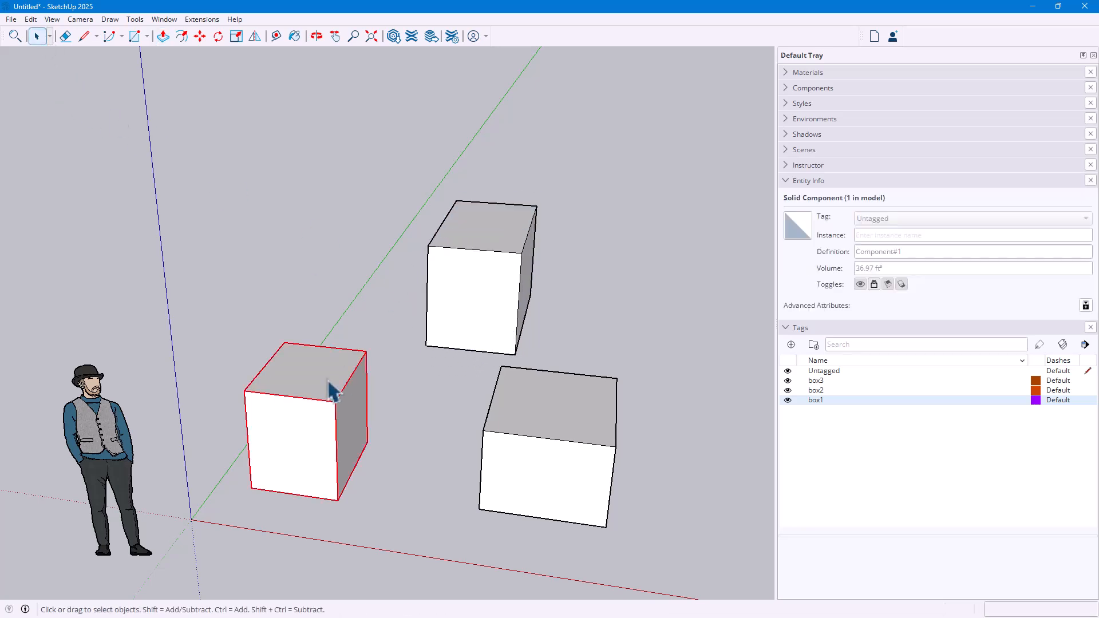
click(874, 285)
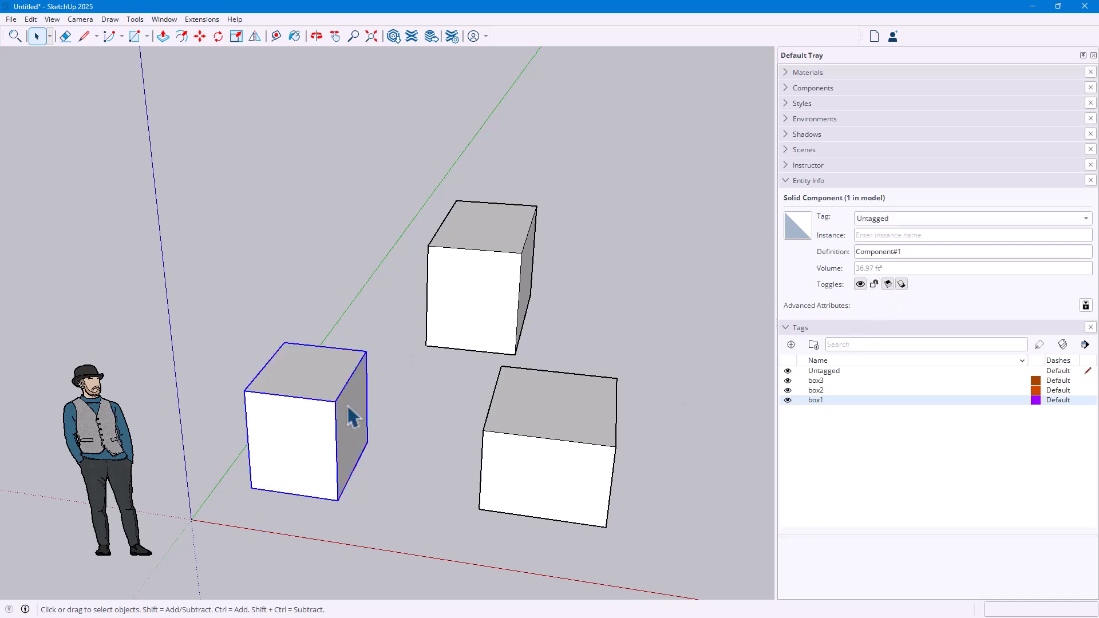
double_click(322, 410)
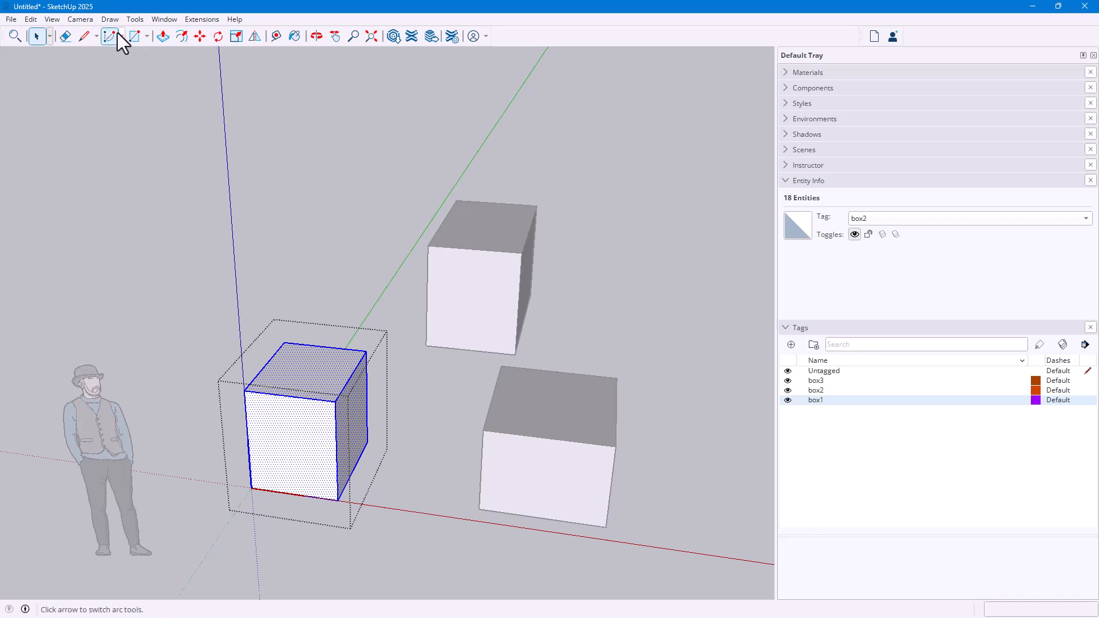
click(171, 40)
drag(300, 372, 380, 258)
click(36, 36)
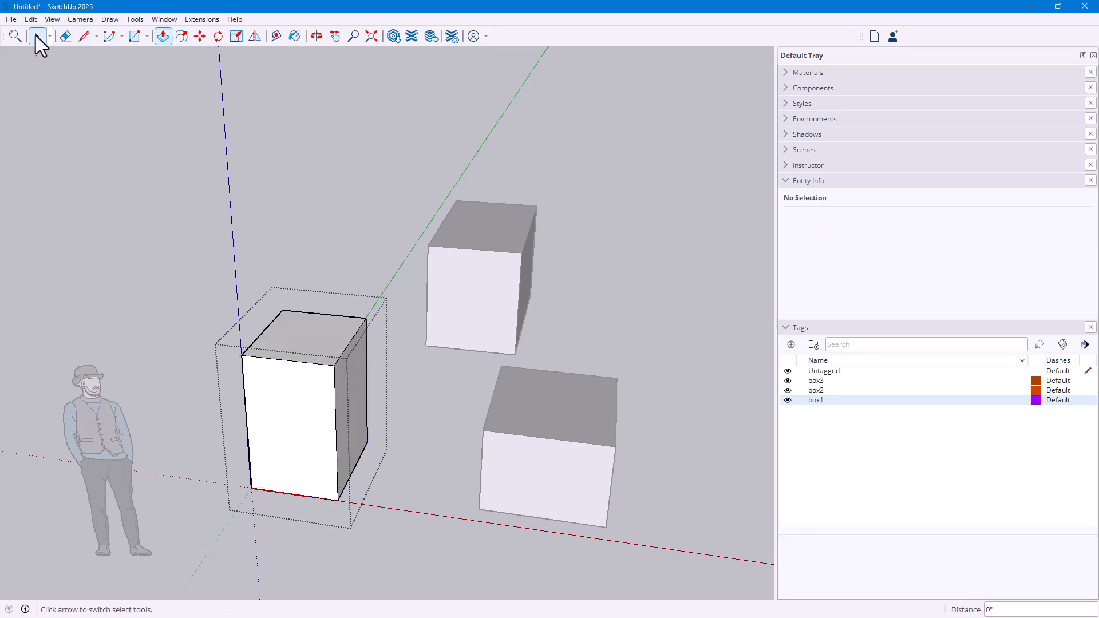
click(282, 171)
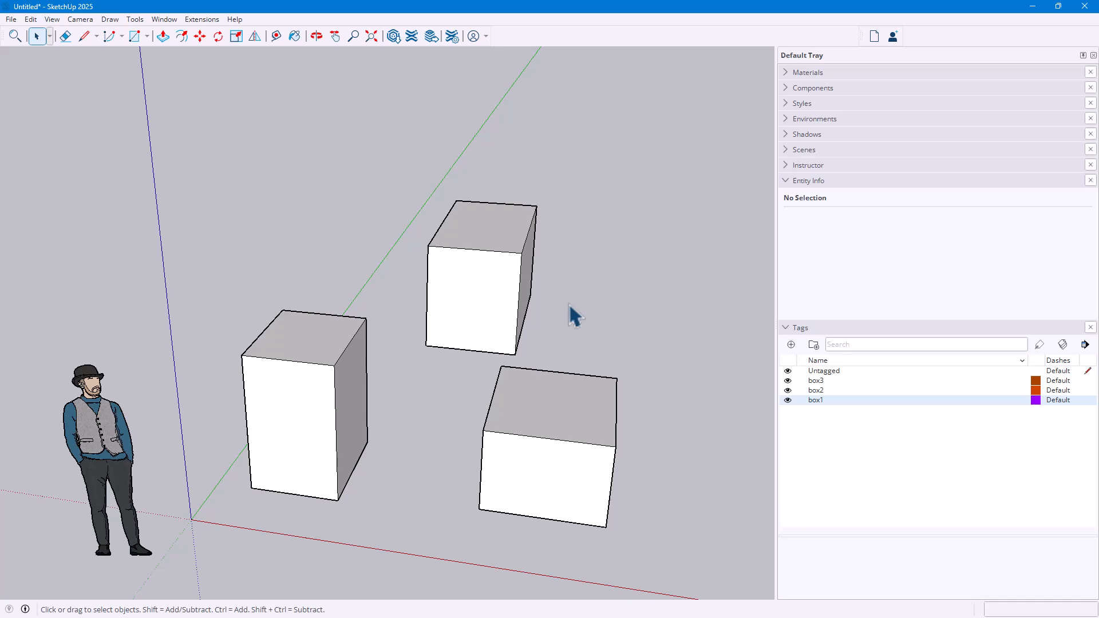